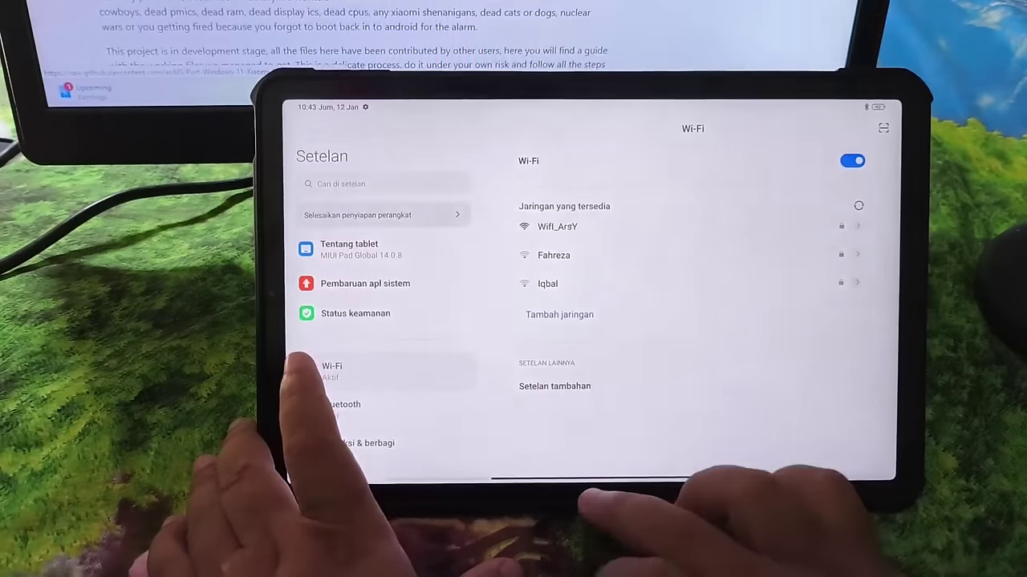
- Leave the tablet's Wi-Fi settings for the home screen and check the notification shade
drag(593, 478, 593, 361)
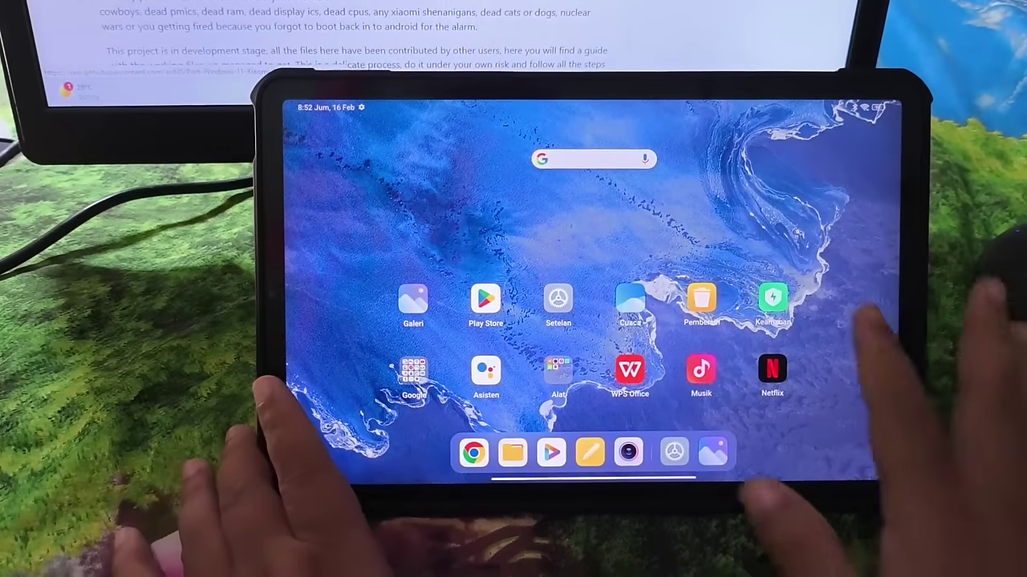
mouse_move(706, 337)
mouse_down()
mouse_move(850, 337)
mouse_move(706, 344)
mouse_up()
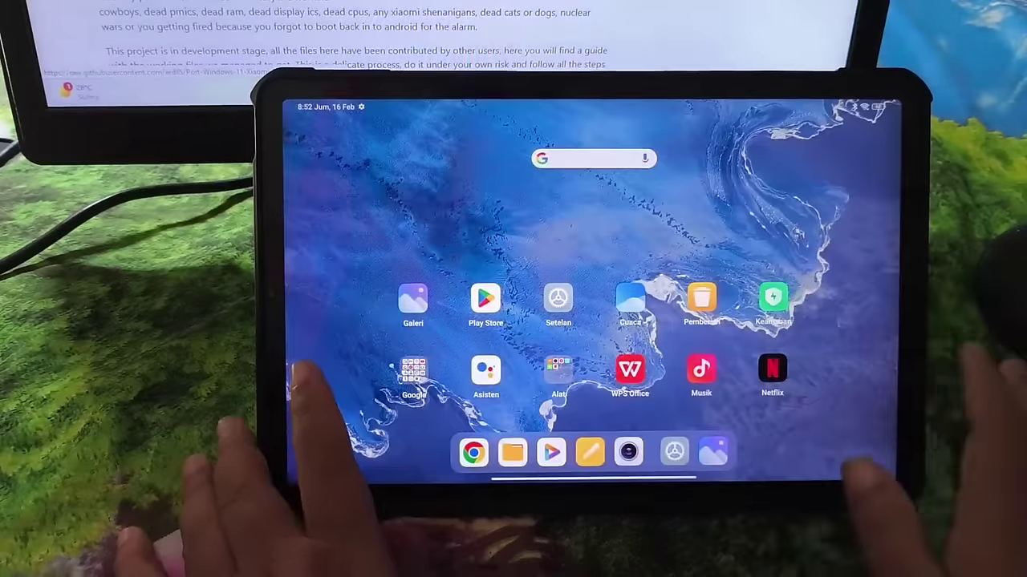
drag(345, 369, 454, 369)
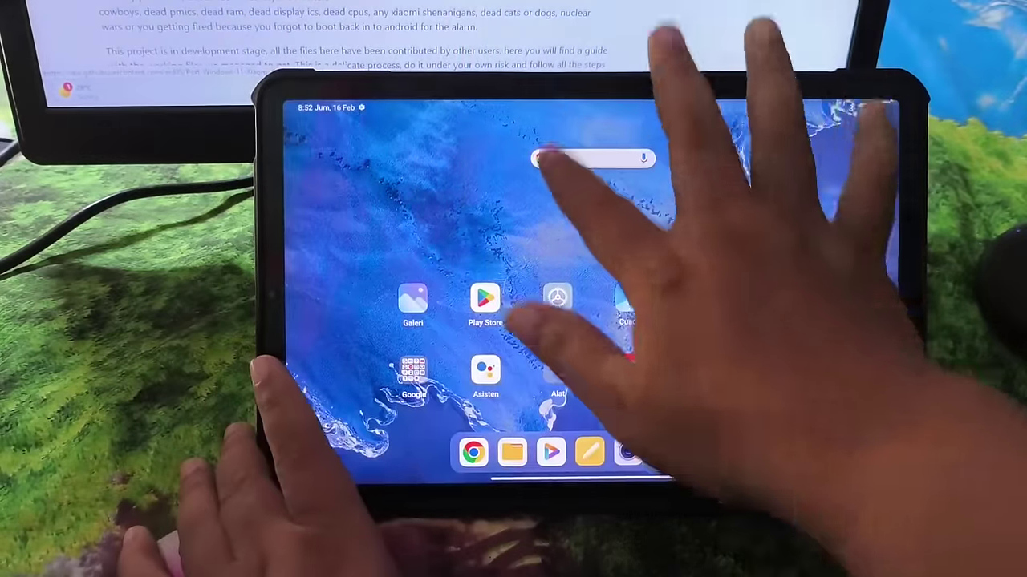
drag(561, 120, 561, 360)
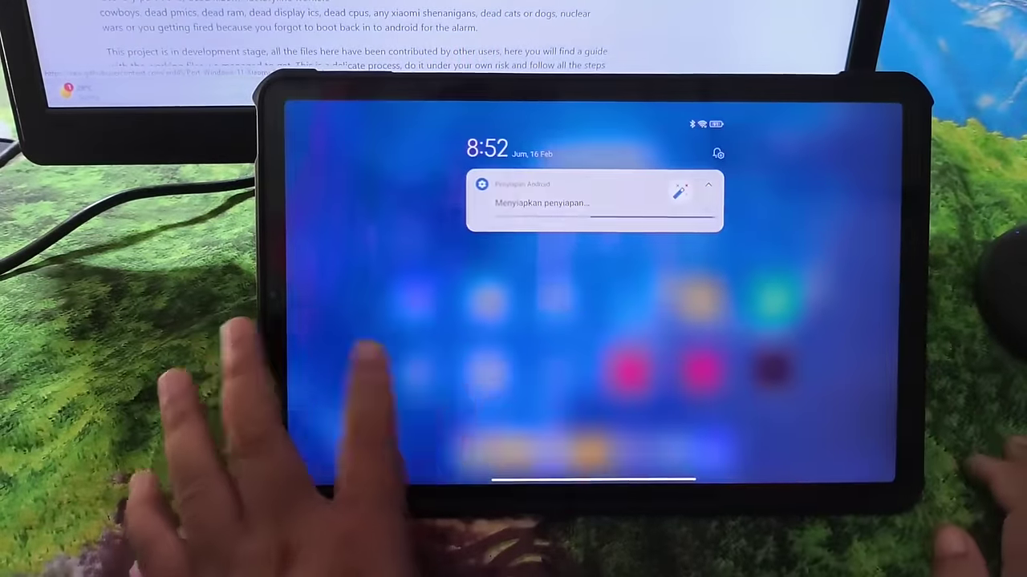
click(365, 345)
drag(345, 369, 453, 369)
drag(850, 345, 706, 345)
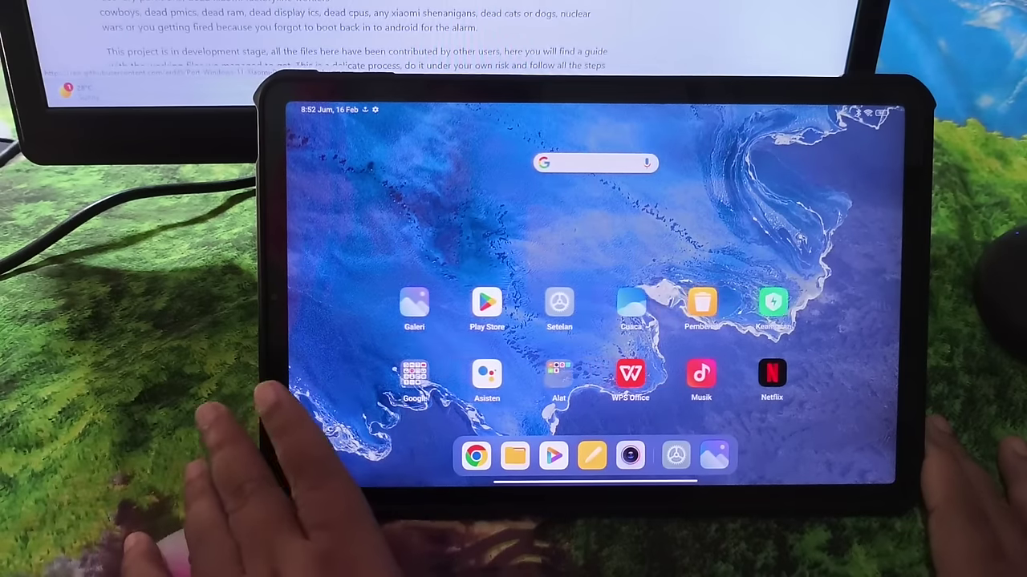
click(489, 373)
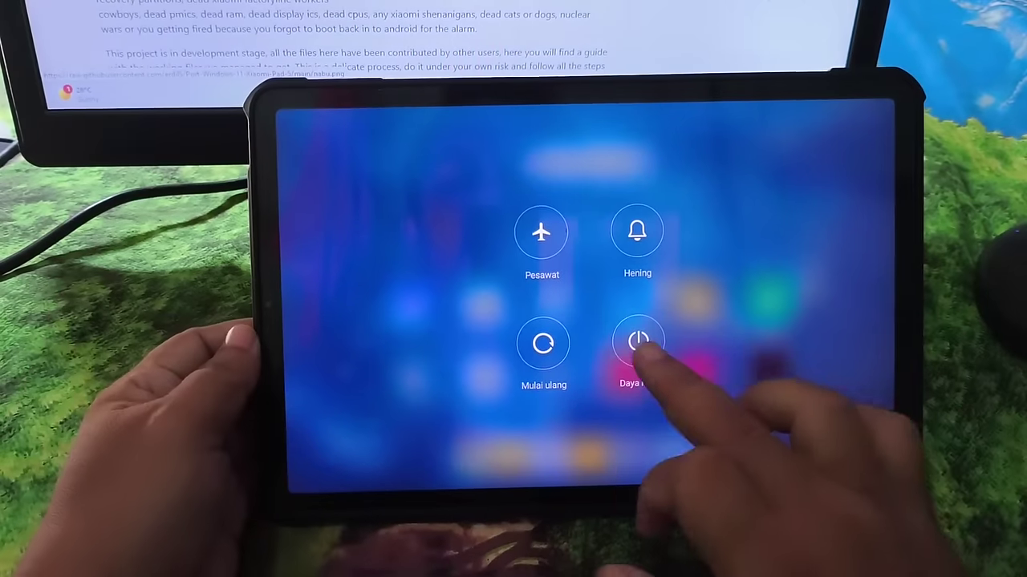
- Power off the tablet from its power menu and confirm the shutdown
click(645, 342)
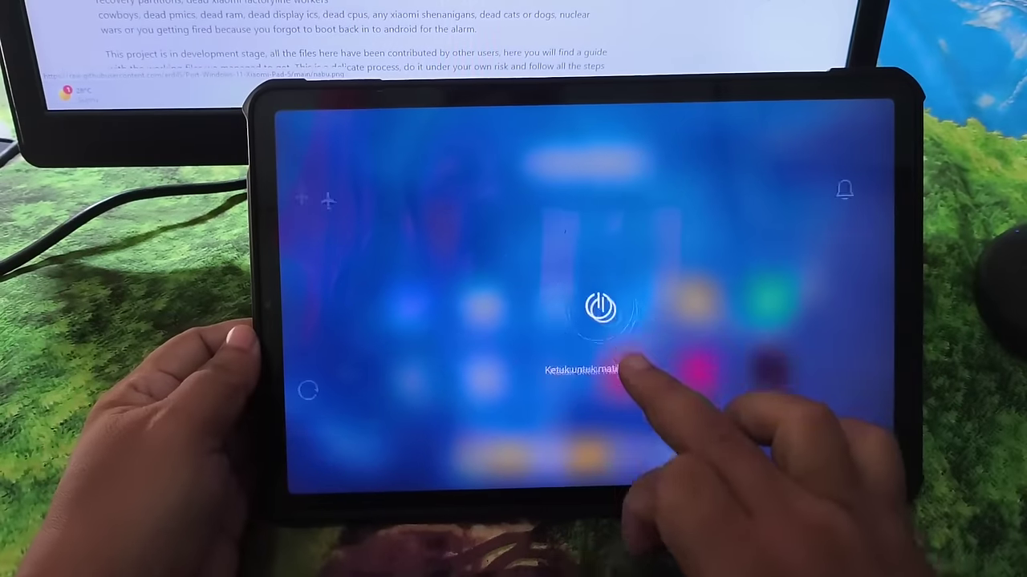
click(600, 308)
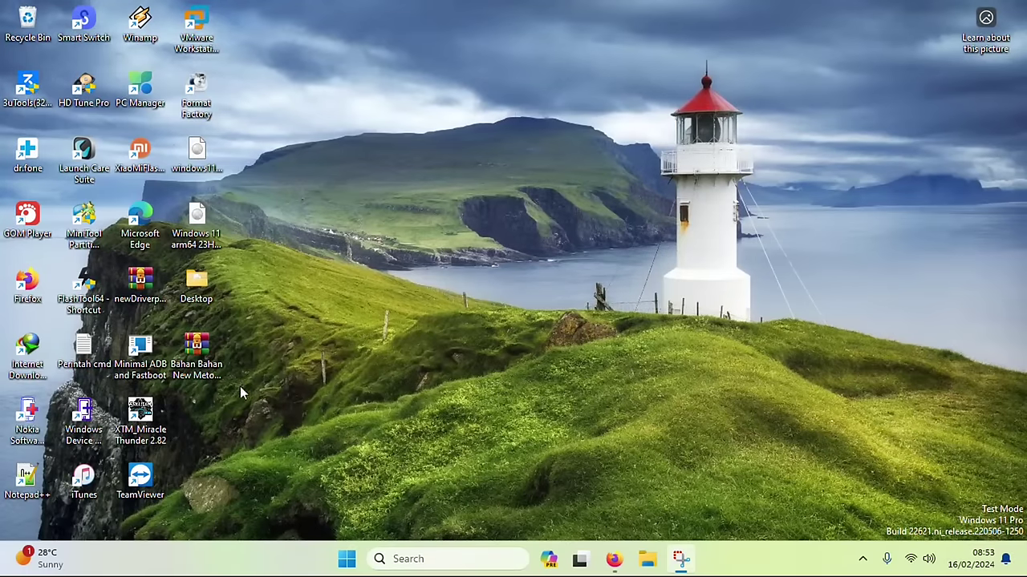
- Move the Bahan Bahan New Metode archive and the Windows 11 arm64 23H2 22631.3007 image from the icon grid to an open desktop area
drag(200, 356, 641, 228)
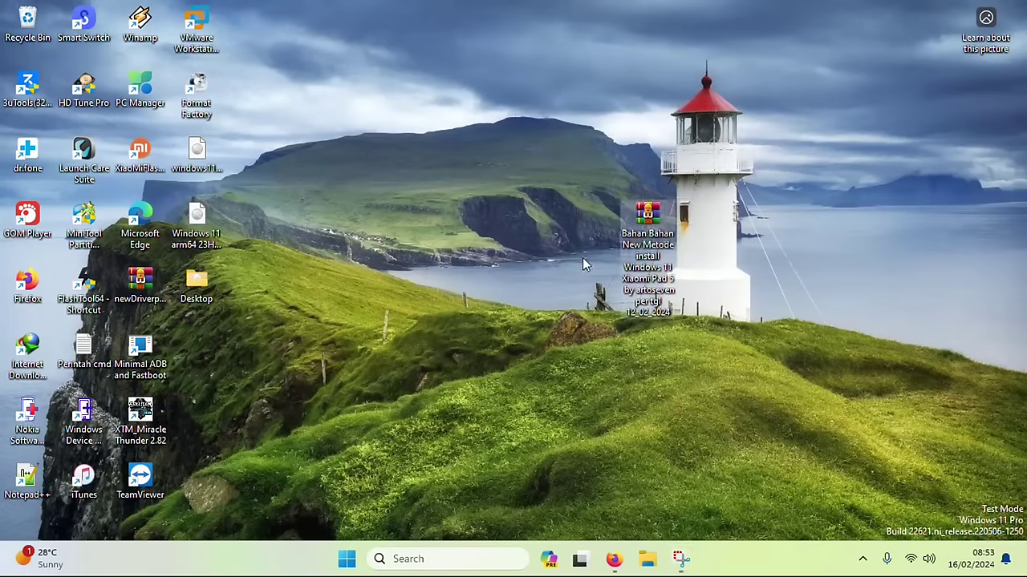
drag(197, 218, 806, 223)
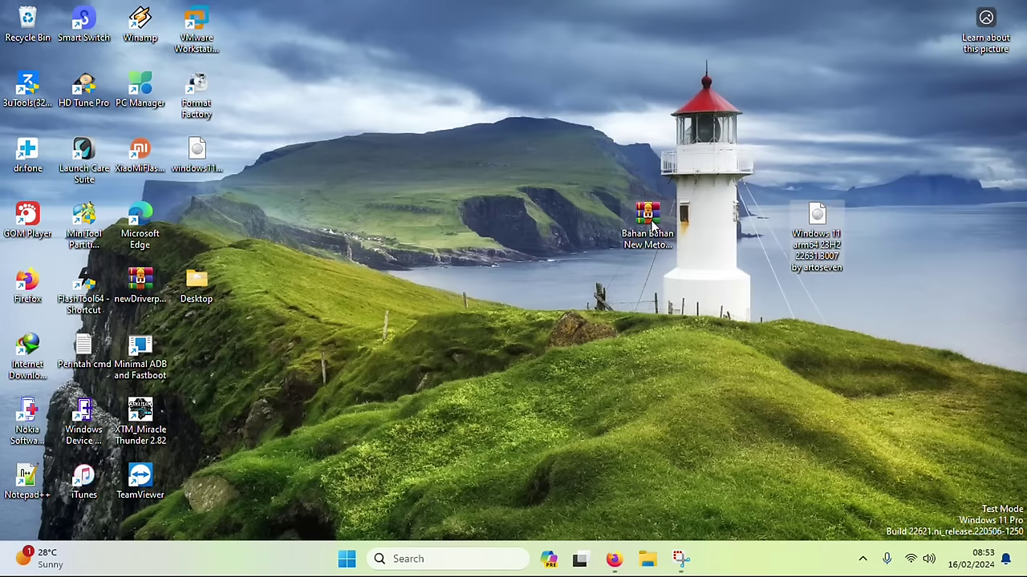
drag(578, 158, 746, 351)
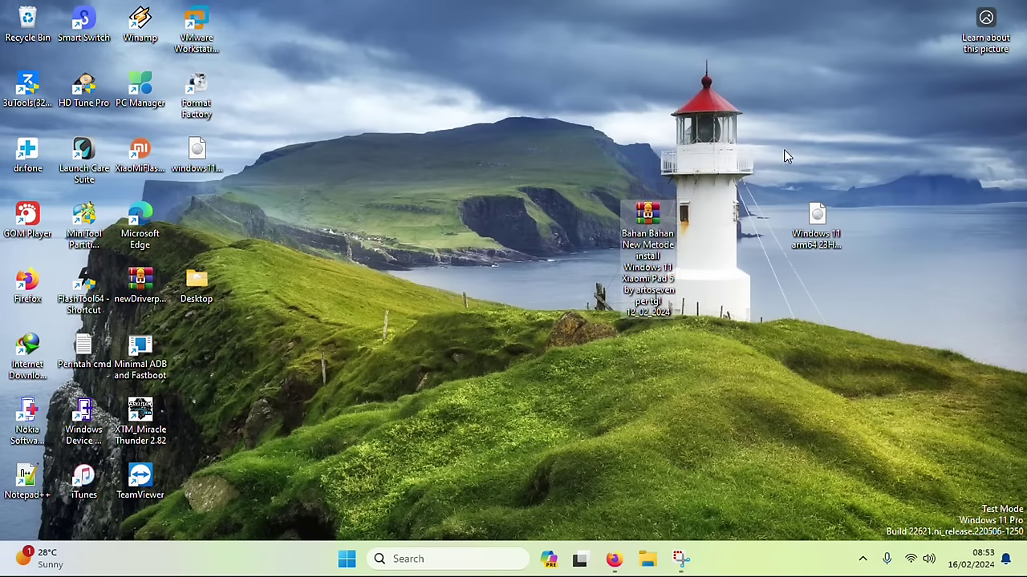
drag(761, 175, 895, 332)
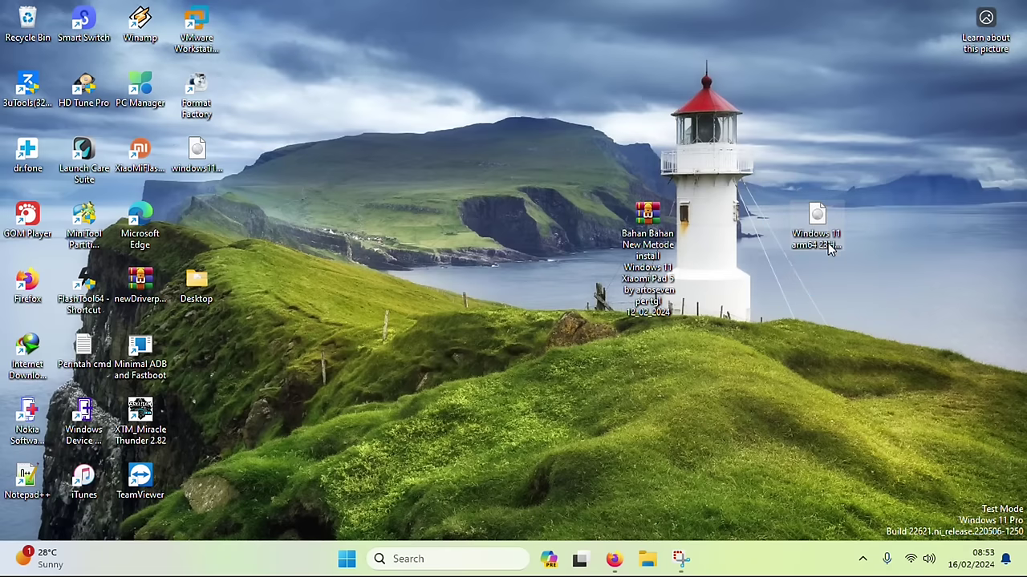
click(817, 213)
drag(726, 197, 942, 325)
drag(609, 148, 733, 294)
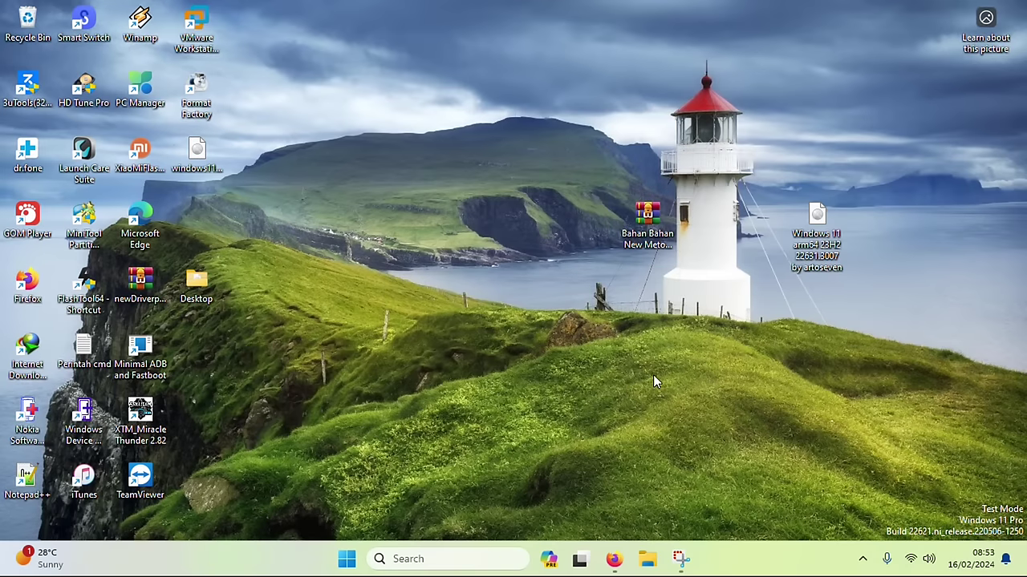
- Switch to Firefox, read the Warning and Get Started sections of the Port-Windows-11-Xiaomi-Pad-5 README, and minimise the browser
click(614, 560)
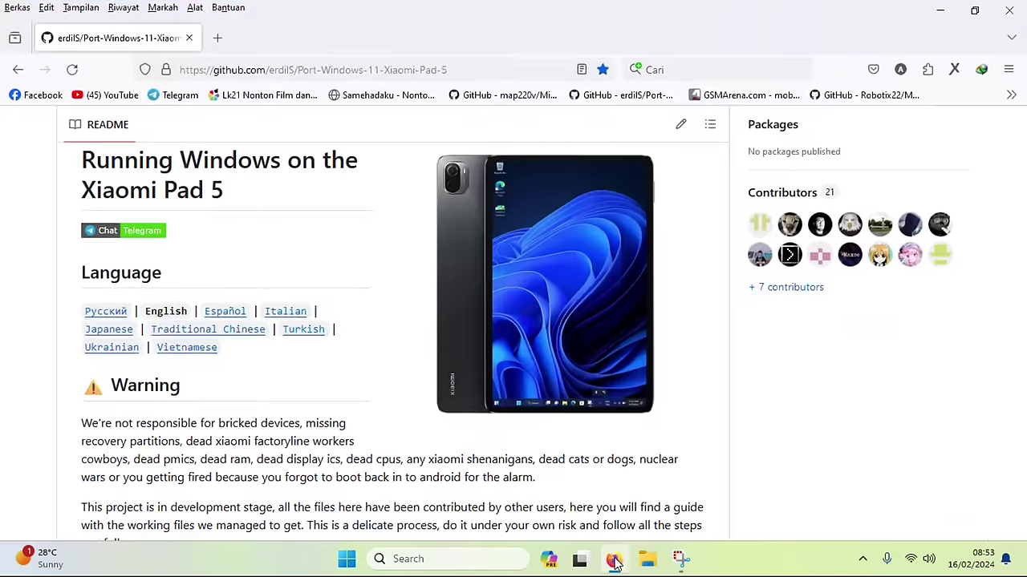
click(289, 70)
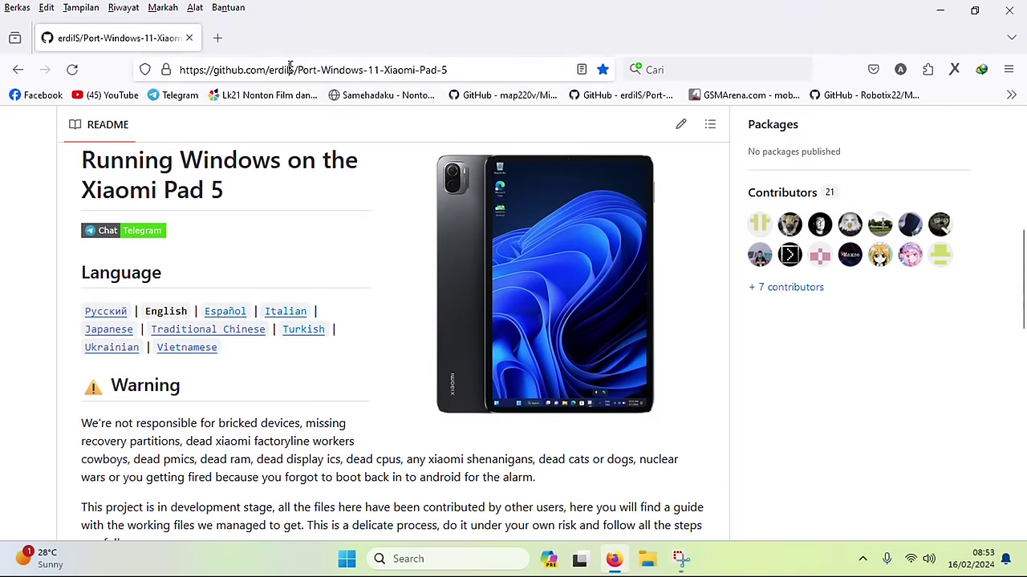
click(3, 228)
scroll(21, 371, down, 3)
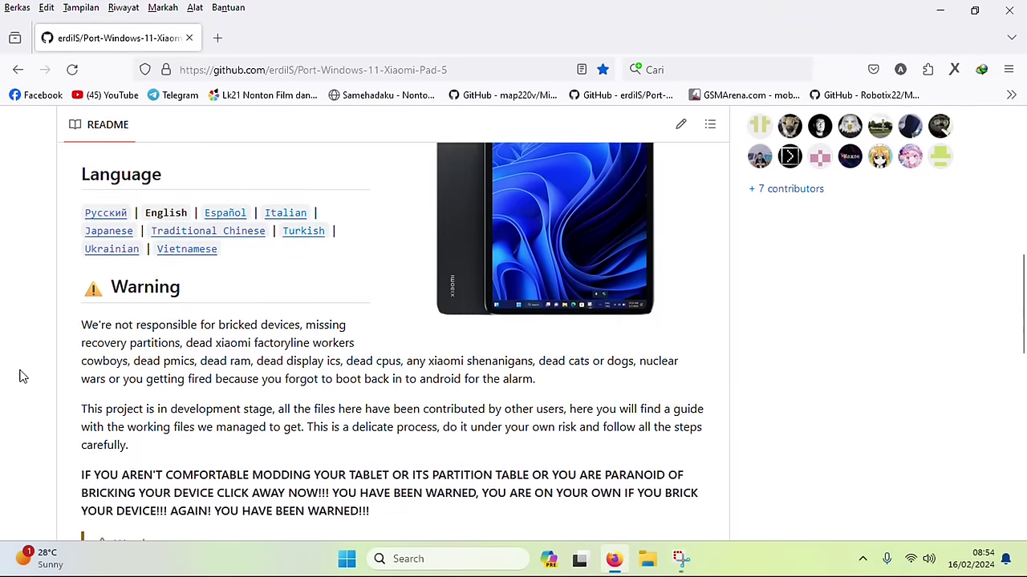
scroll(20, 376, down, 2)
scroll(20, 375, up, 2)
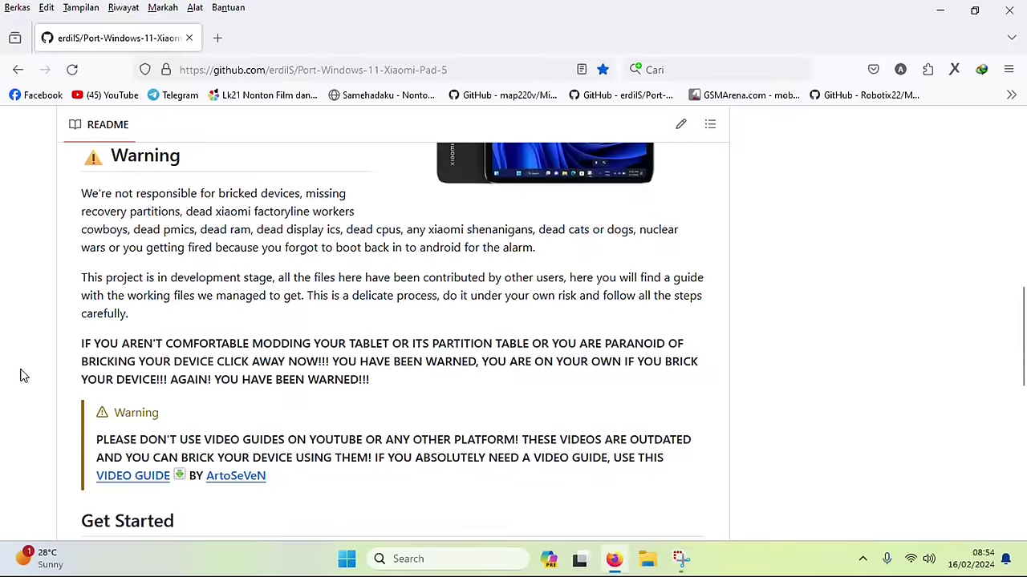
drag(78, 202, 435, 495)
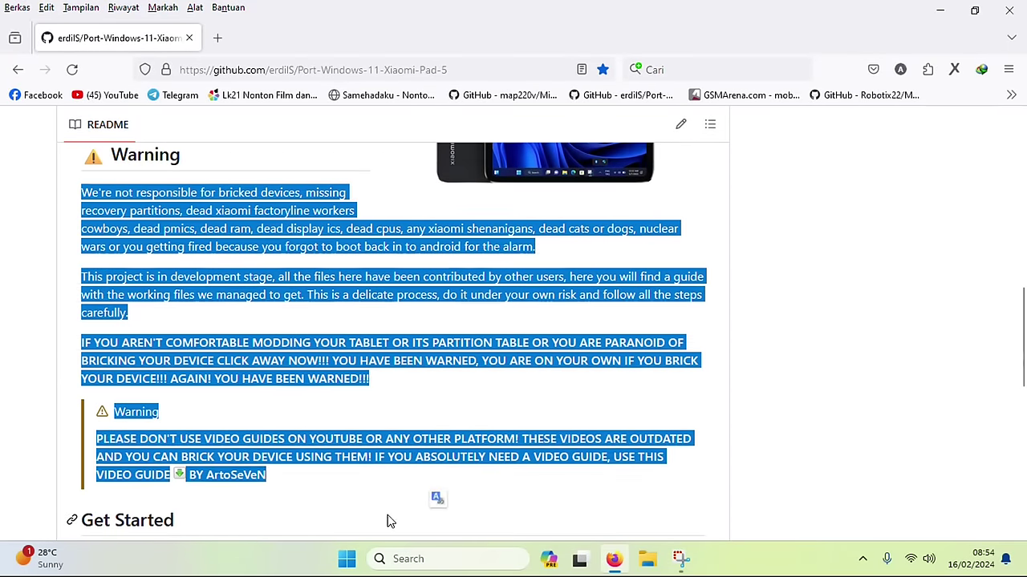
click(350, 391)
scroll(350, 391, down, 3)
scroll(3, 275, down, 1)
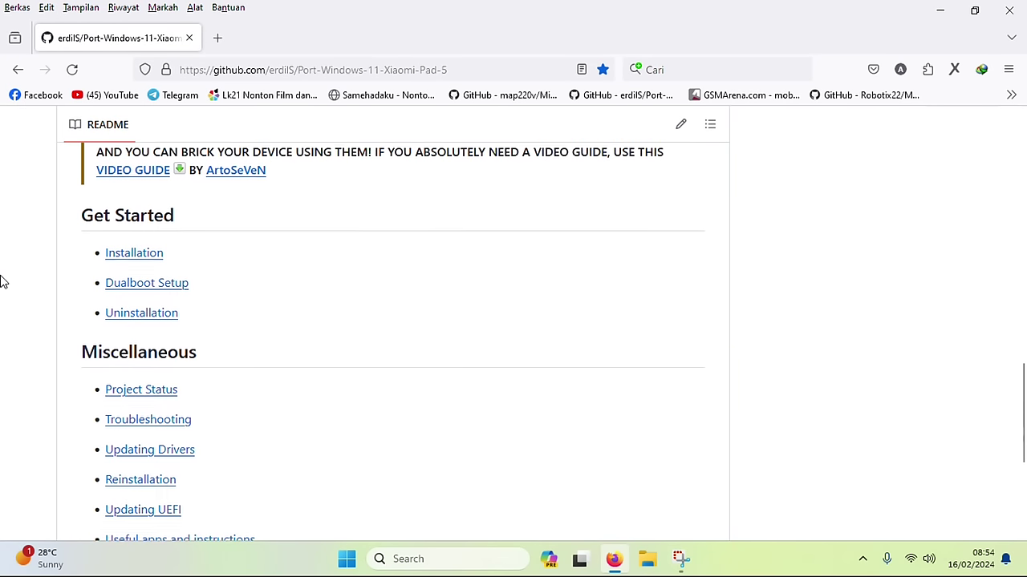
scroll(2, 281, up, 1)
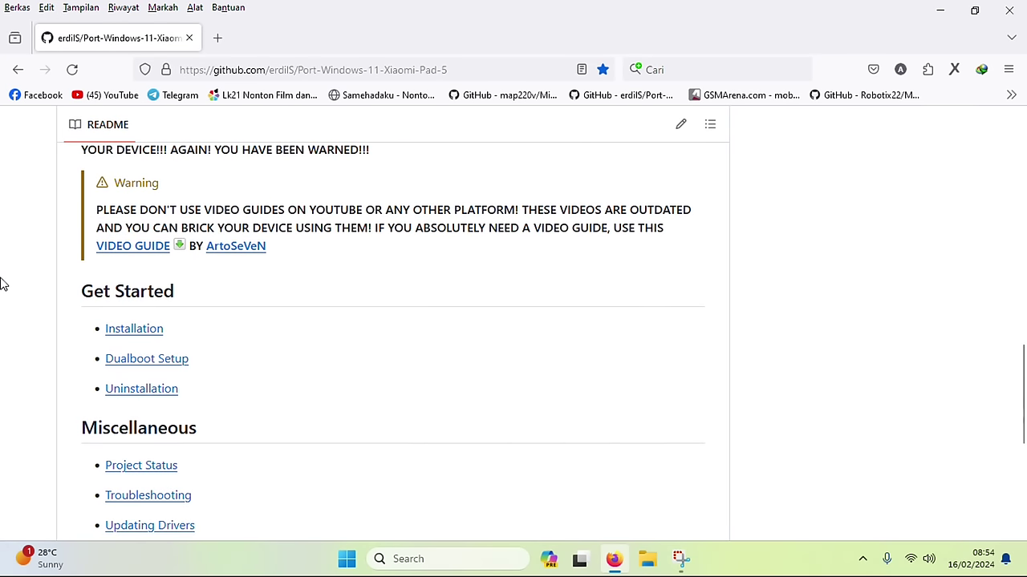
click(940, 10)
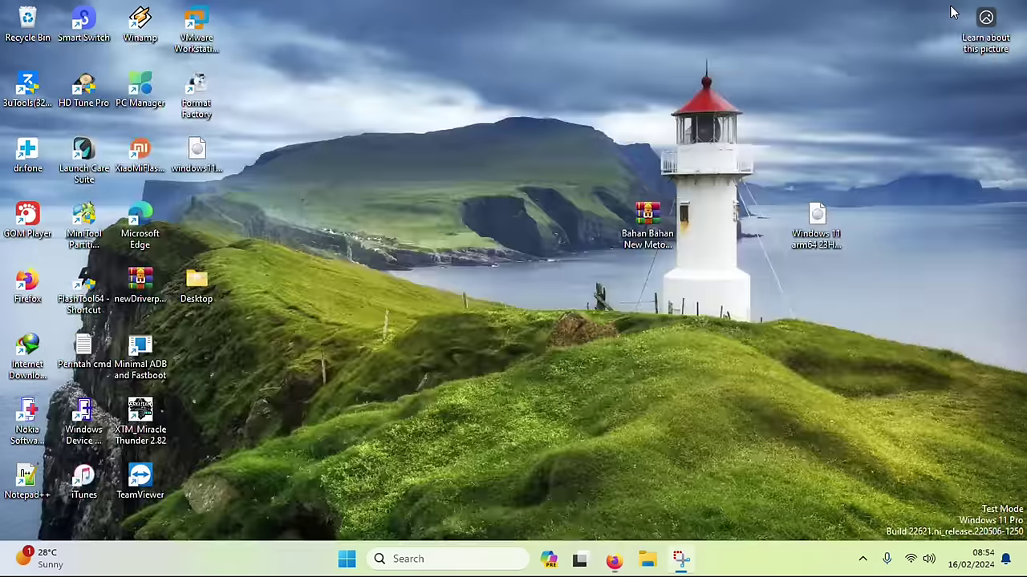
- Extract the Bahan Bahan New Metode archive to the desktop with WinRAR's Extract Here, entering the archive password
click(654, 223)
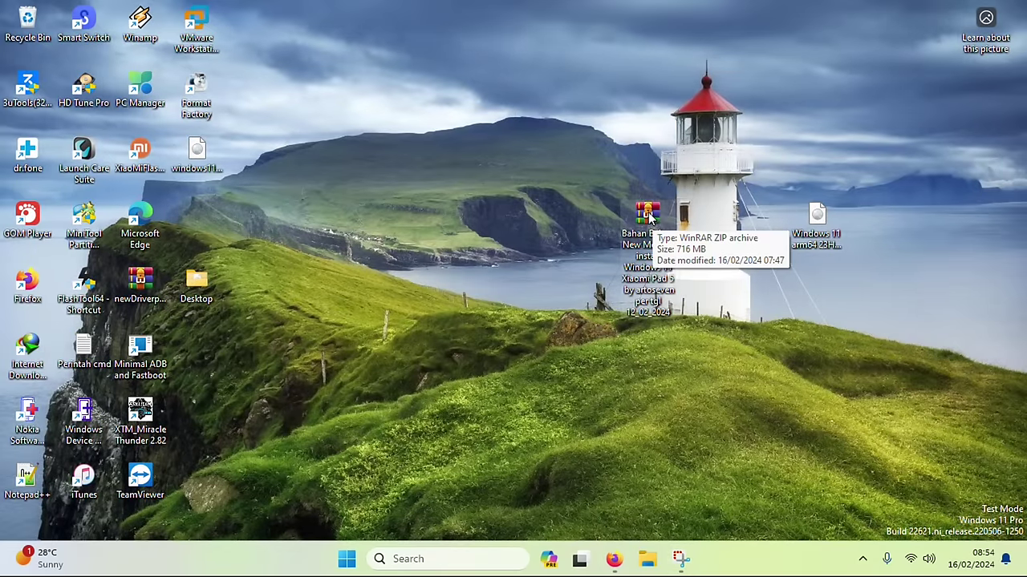
right_click(649, 219)
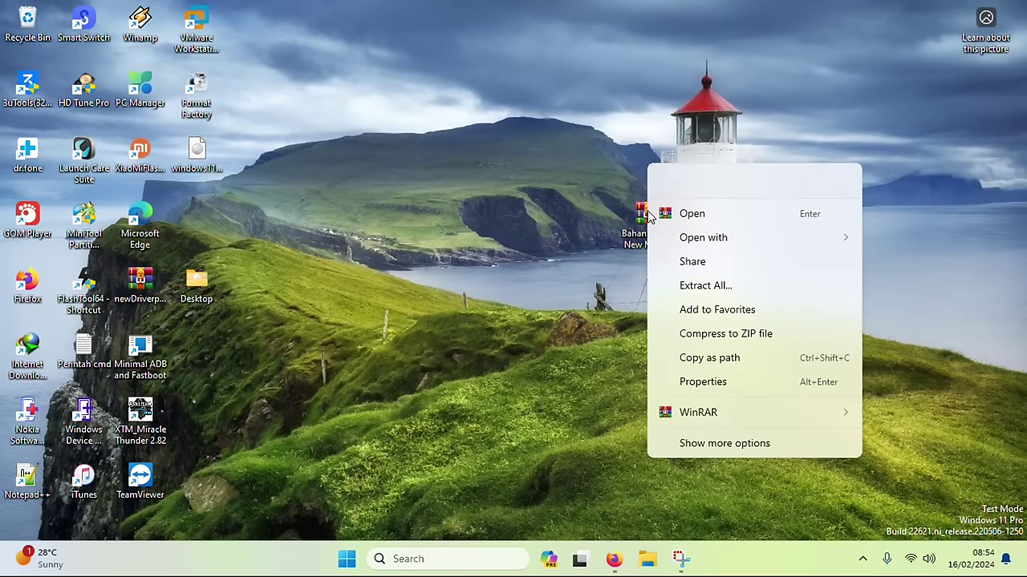
mouse_move(686, 414)
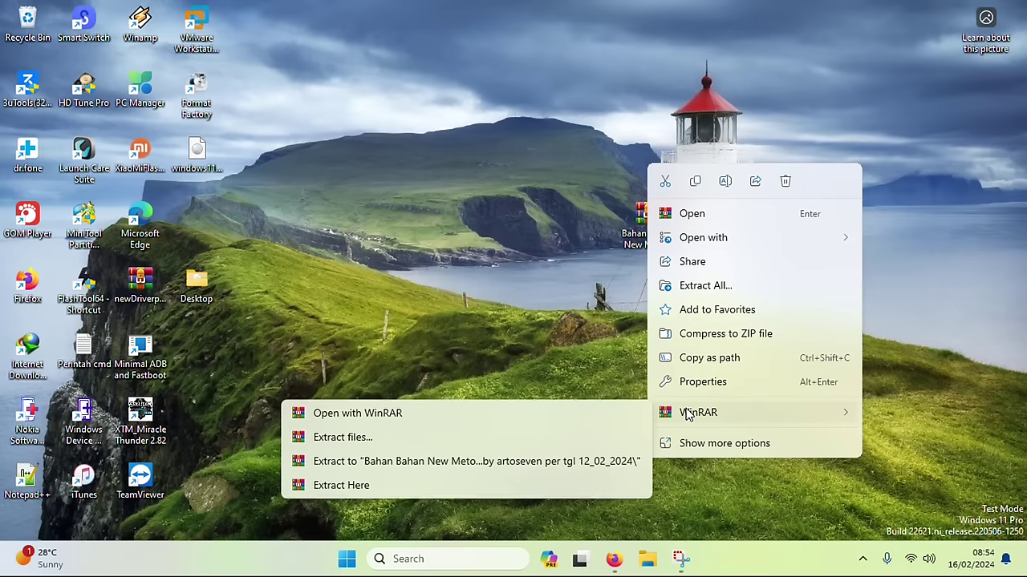
click(336, 488)
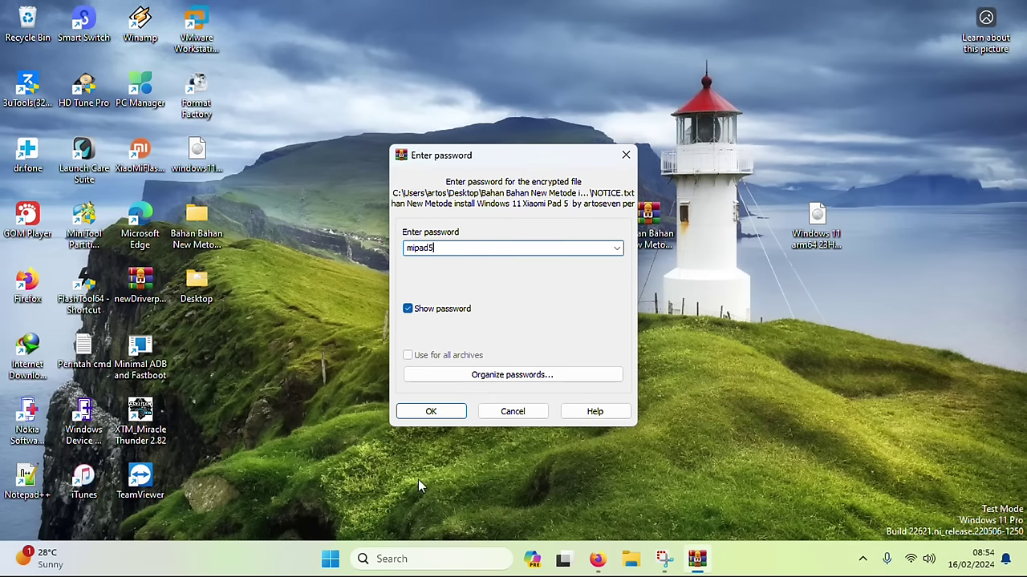
click(447, 416)
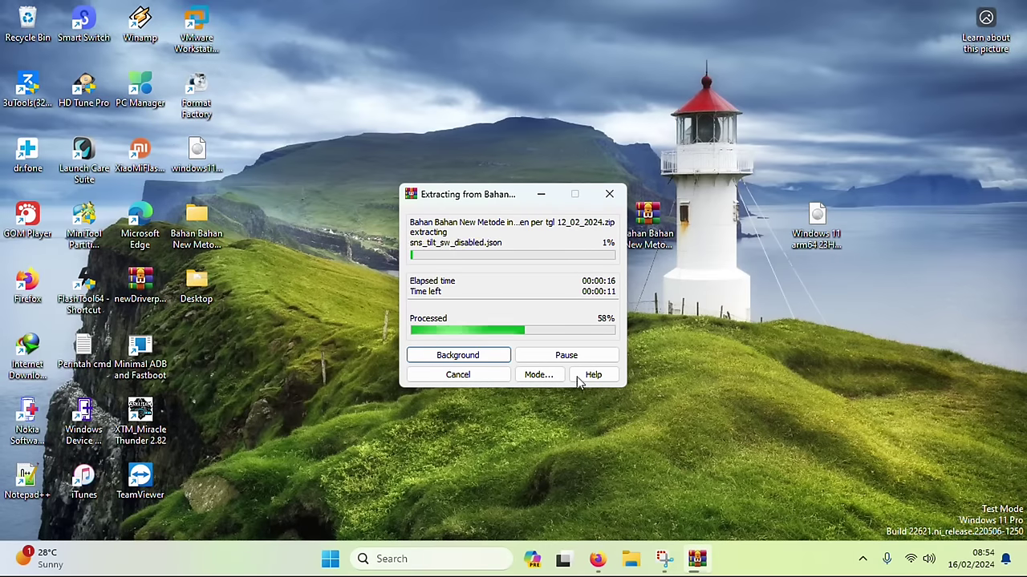
- Move the extraction progress window aside and line up the archive and the Windows 11 arm64 image beneath the Learn about this picture icon
drag(484, 201, 450, 181)
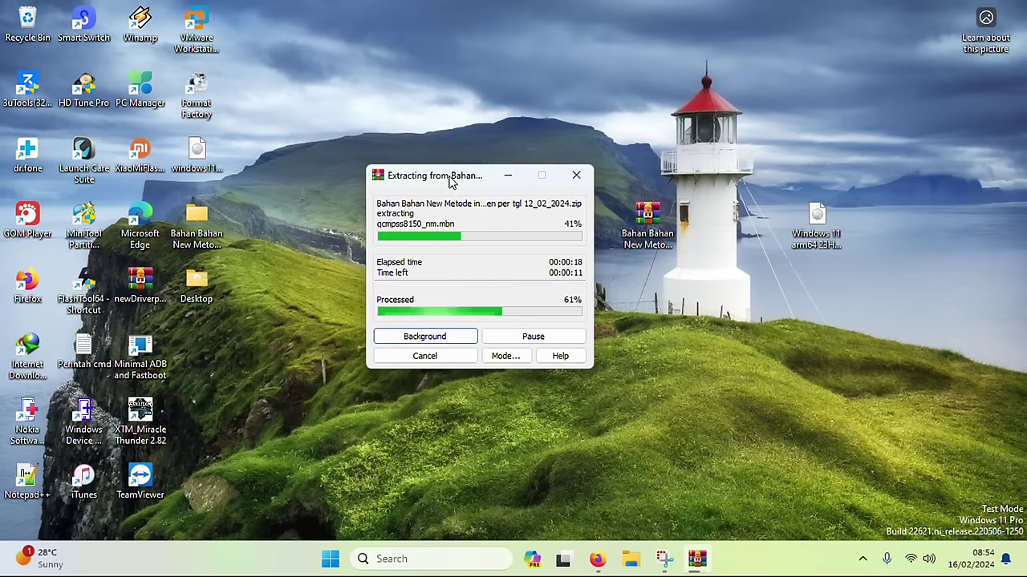
click(833, 214)
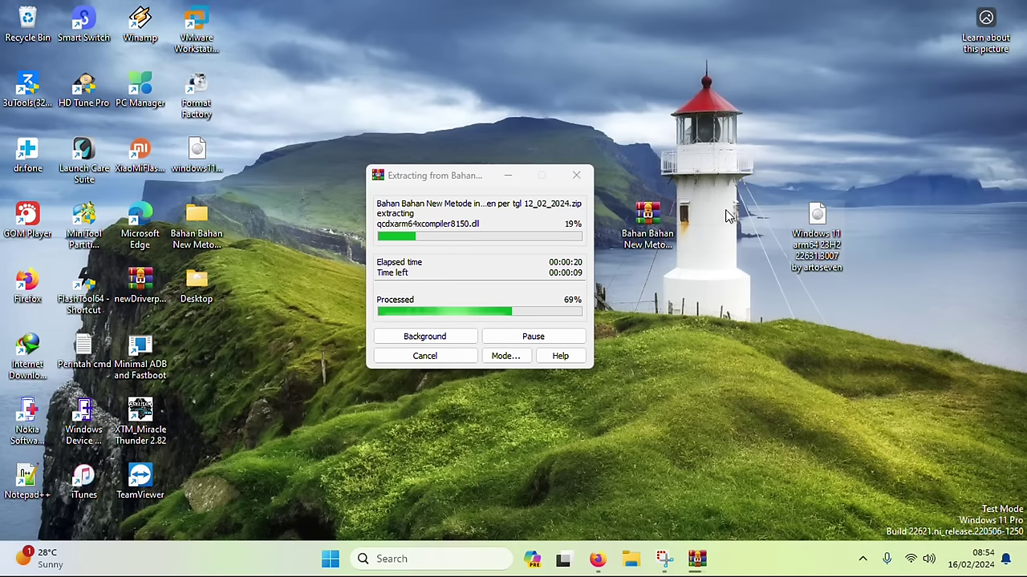
drag(652, 215, 988, 92)
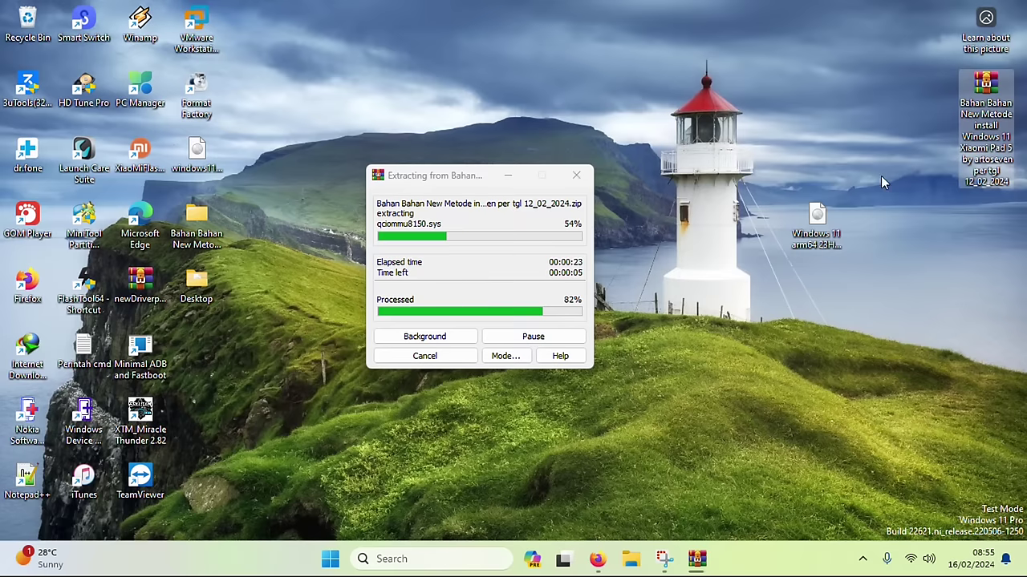
drag(794, 201, 983, 210)
drag(832, 216, 987, 165)
click(806, 191)
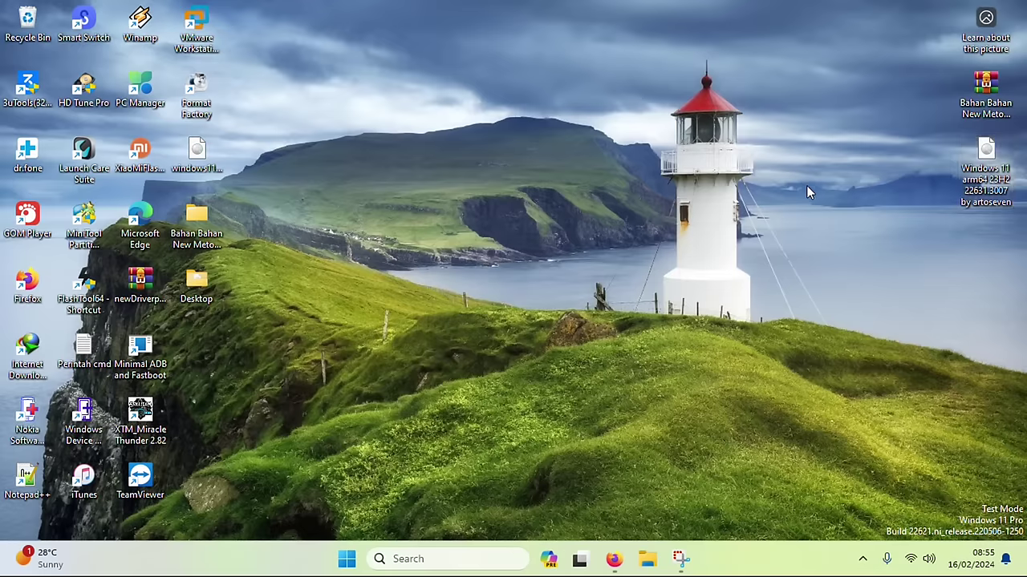
- Move the Dualboot Files, MiPad5-Drivers-Desktop_12_02_2024 and New_metode_Install_Windows 11 Mipad 5 folders from the extracted folder to the desktop
click(191, 217)
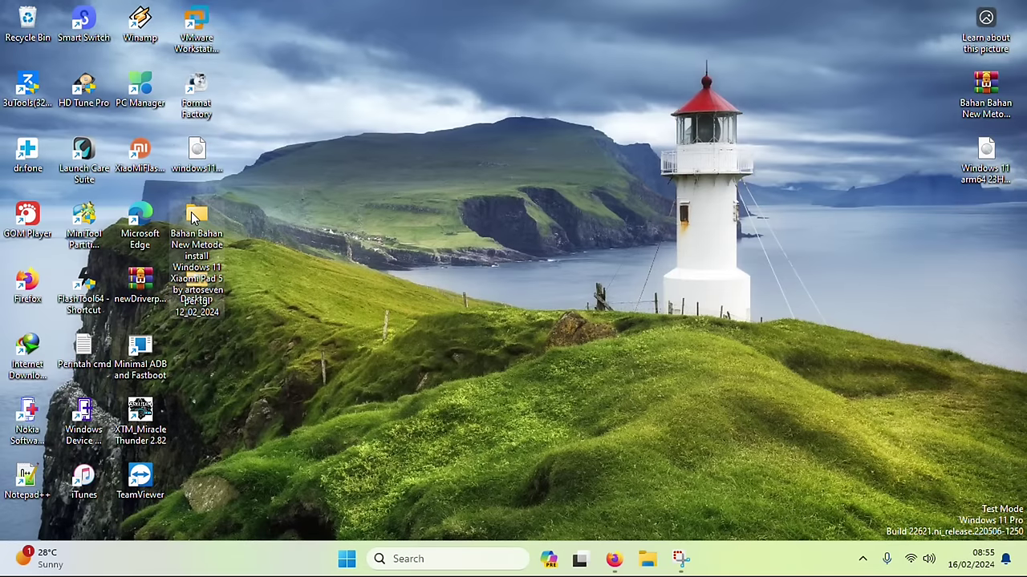
mouse_move(190, 217)
mouse_down()
mouse_move(225, 333)
mouse_move(189, 210)
mouse_up()
double_click(193, 216)
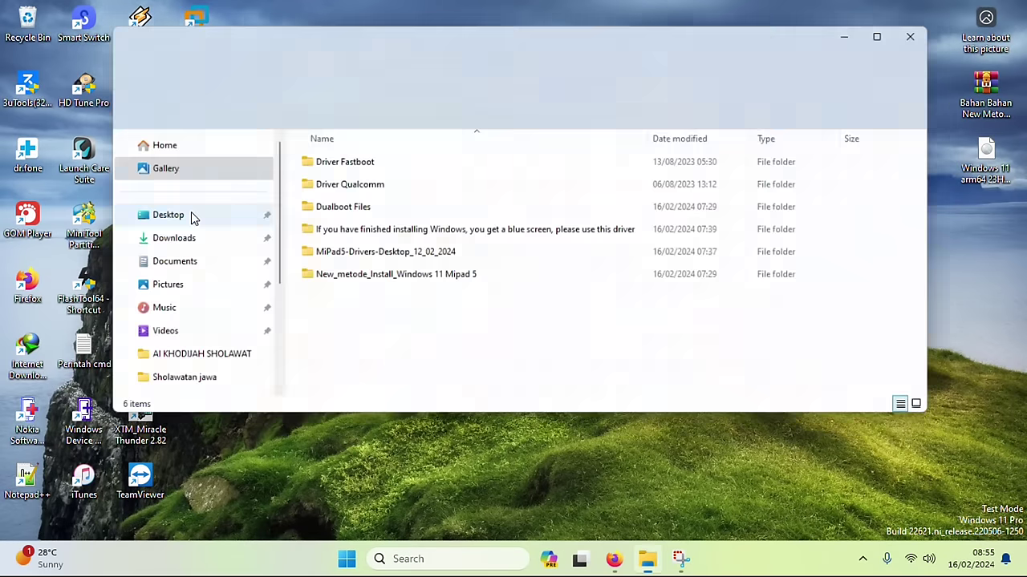
click(361, 285)
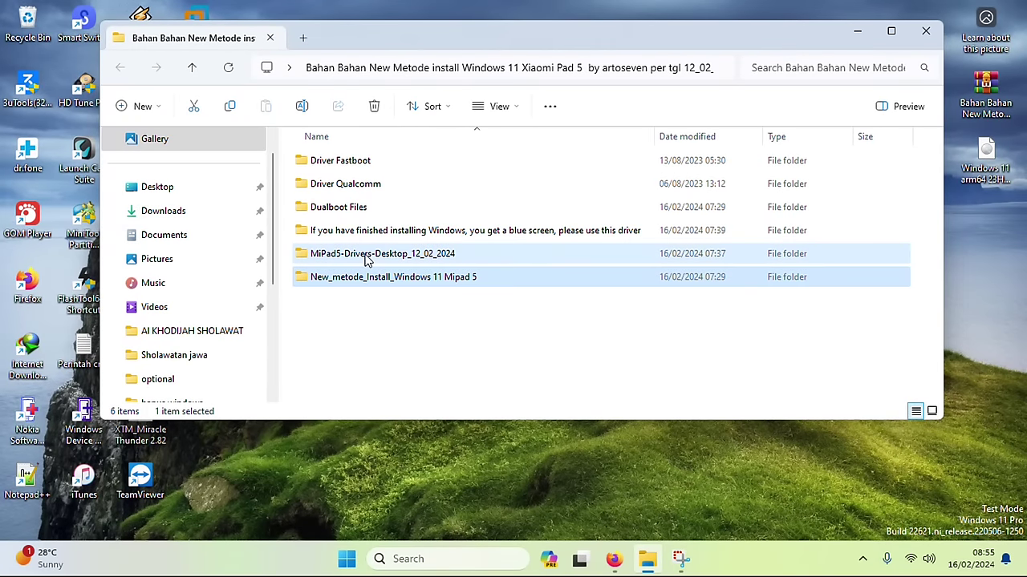
ctrl+click(367, 256)
ctrl+click(351, 215)
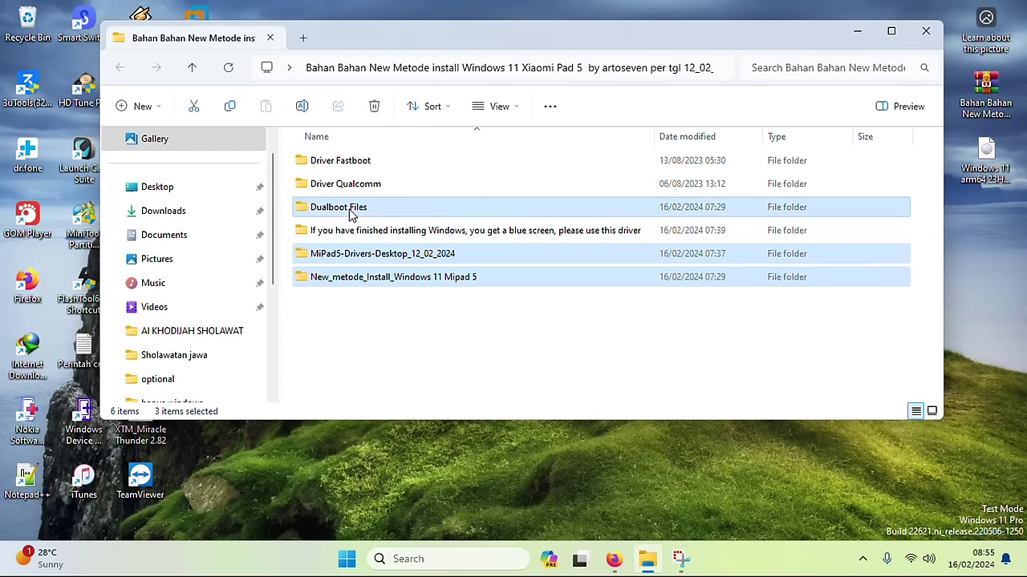
drag(361, 286, 469, 474)
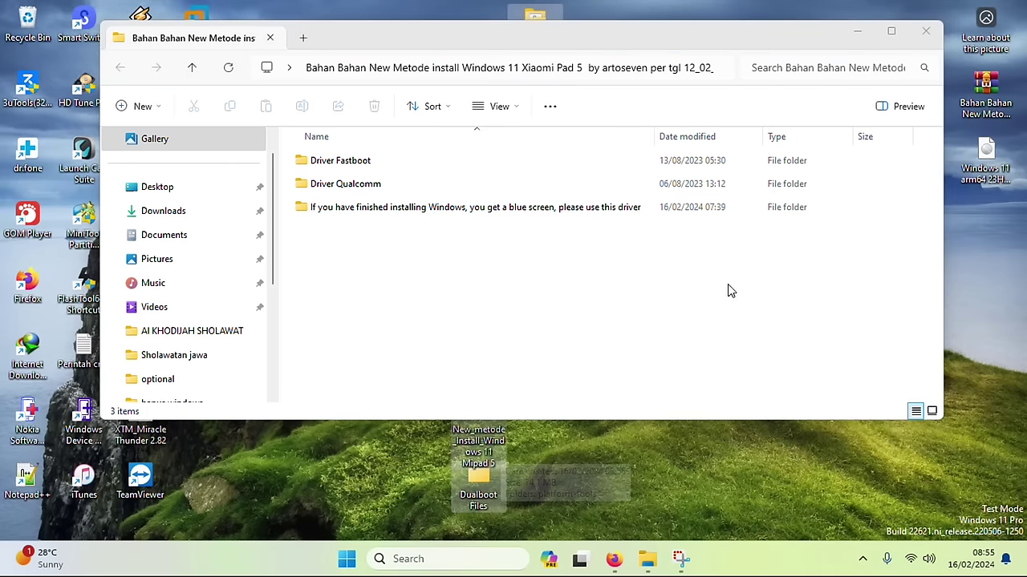
- Close the extracted folder and line up the New_metode, Dualboot Files and MiPad5-Drivers-Desktop folders beneath the Desktop folder icon
click(923, 34)
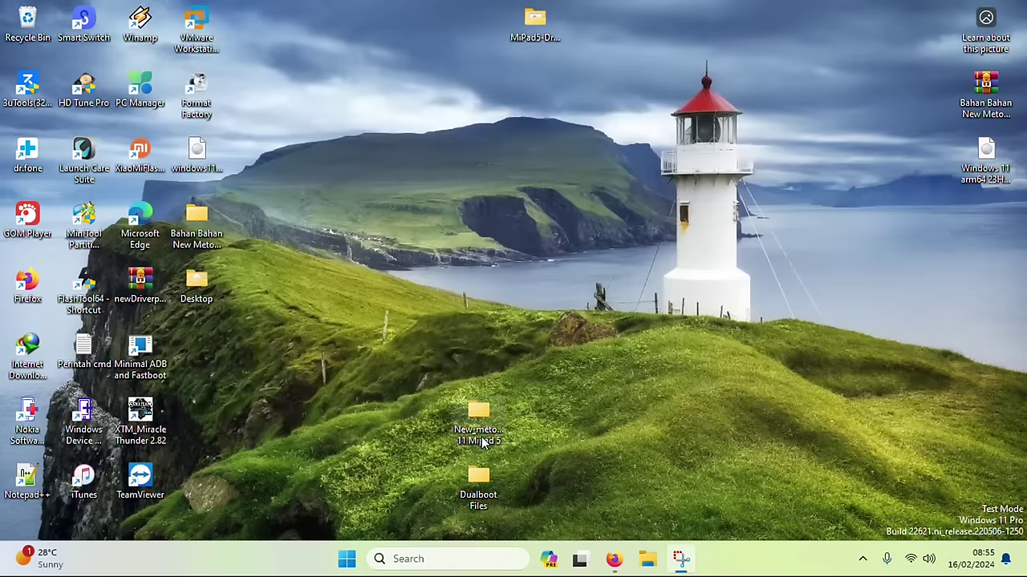
drag(484, 423, 355, 385)
drag(210, 347, 206, 350)
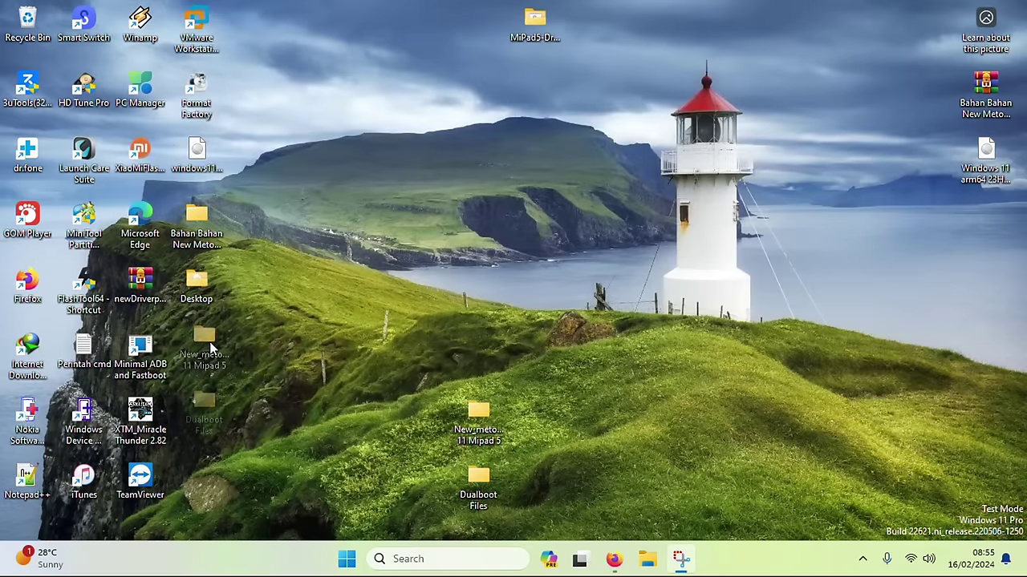
drag(250, 16, 186, 472)
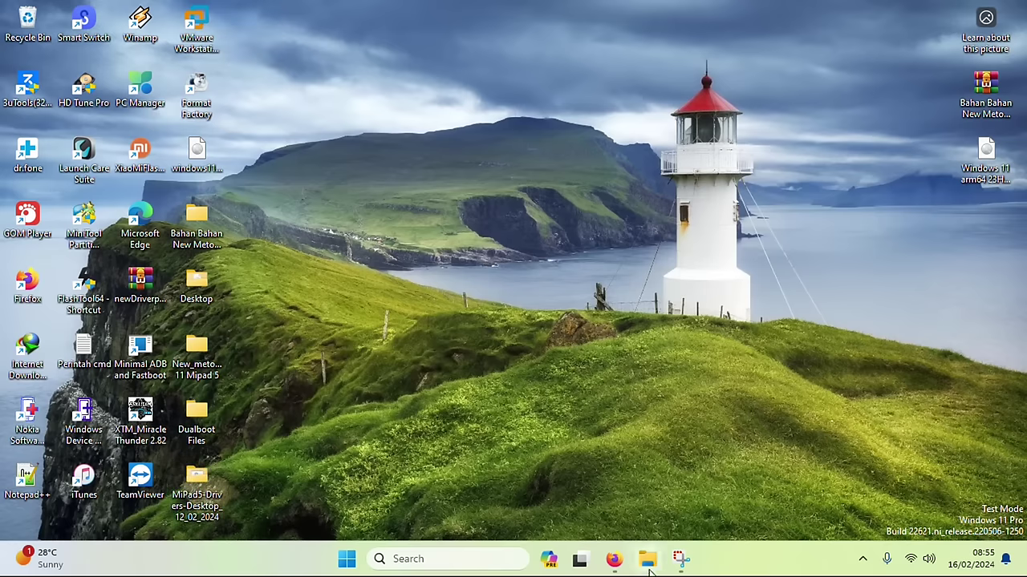
- Switch to Firefox, open the Installation guide, read its prerequisites, warning and partitioning section, and minimise the browser
click(613, 559)
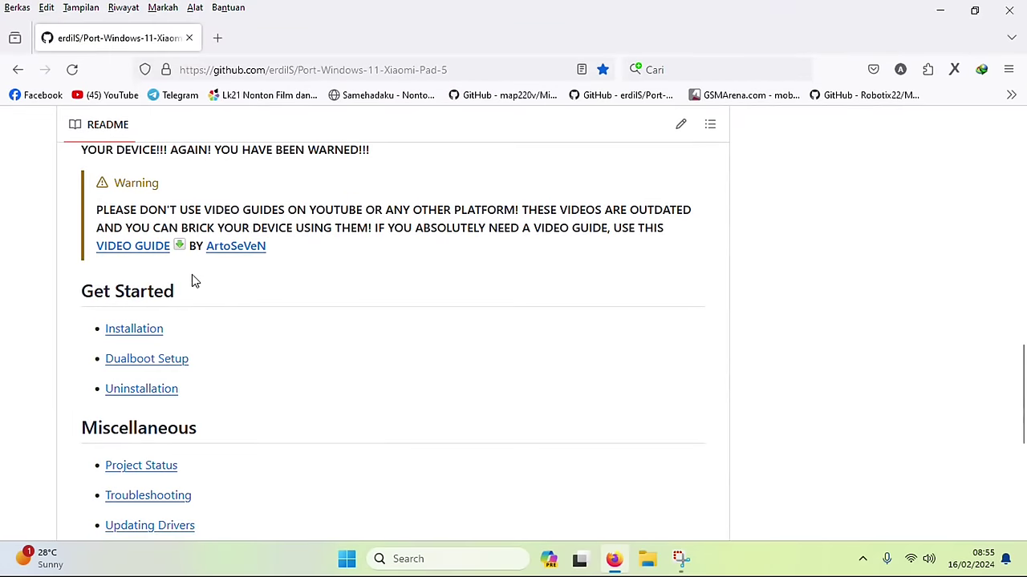
click(154, 330)
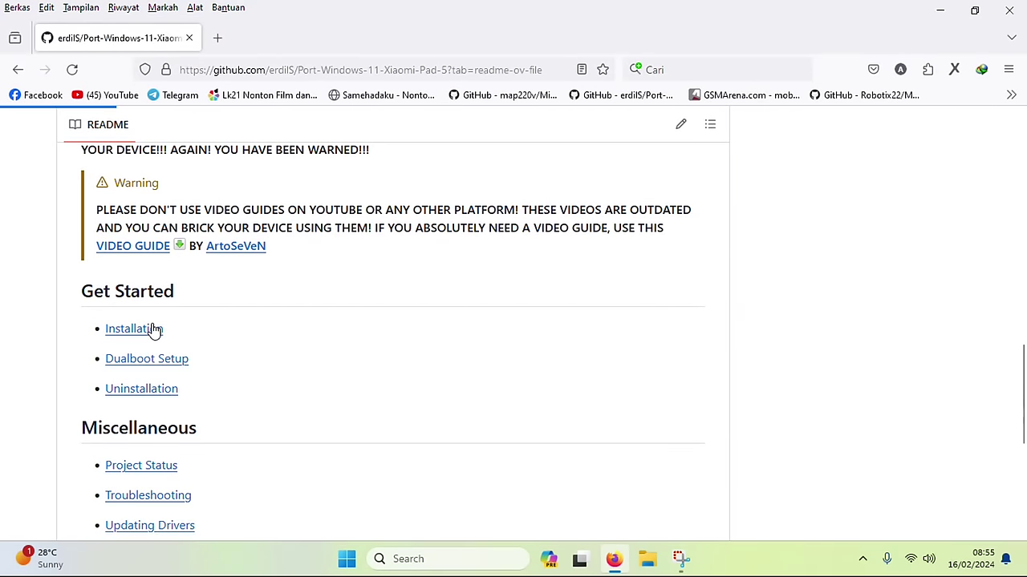
scroll(522, 332, down, 3)
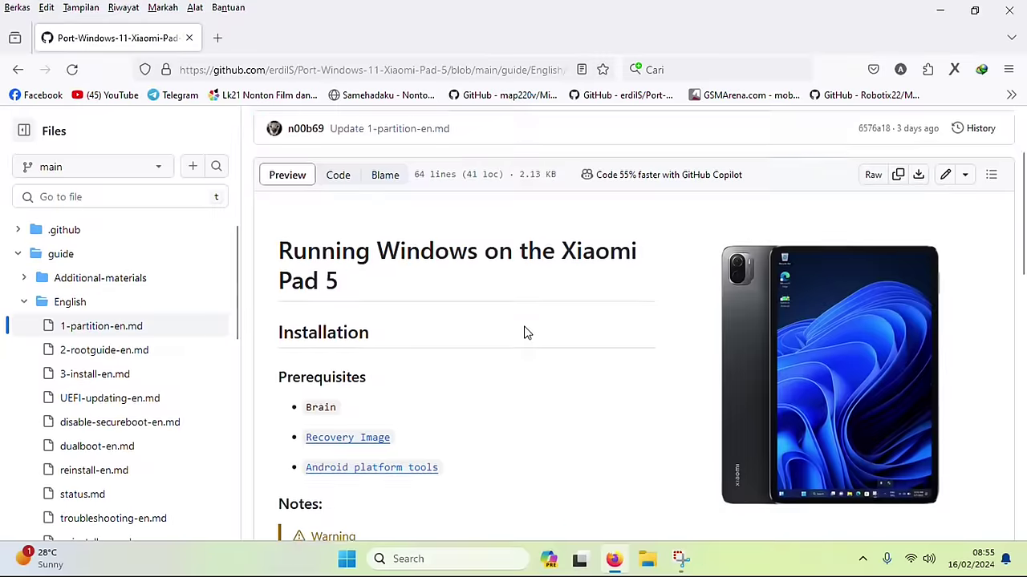
scroll(525, 332, down, 4)
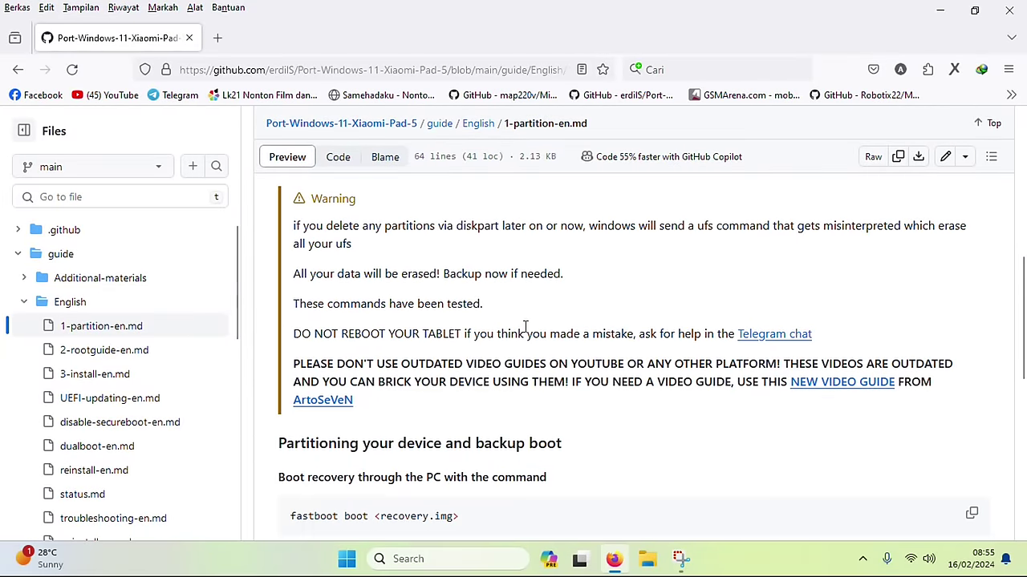
scroll(525, 332, up, 3)
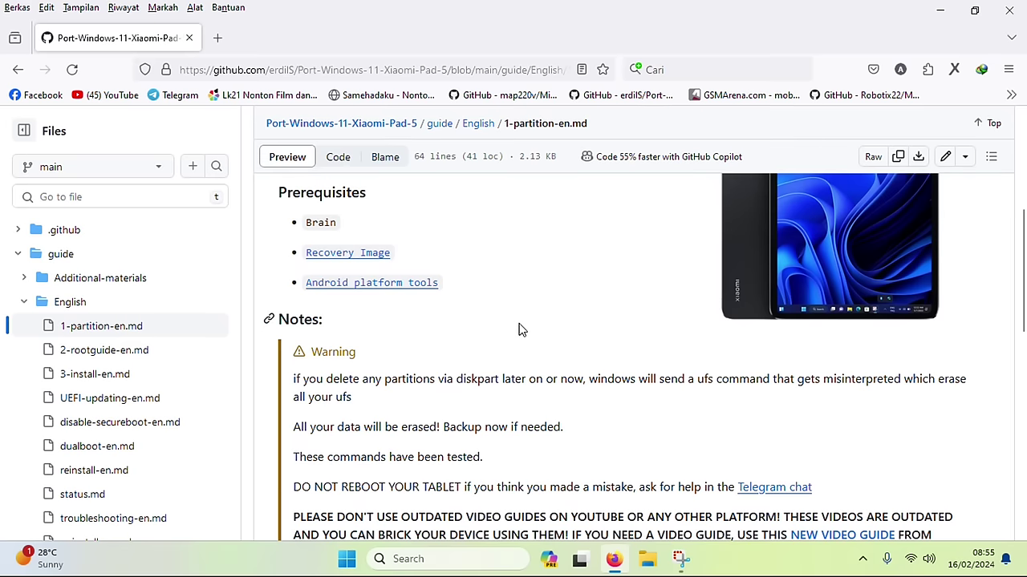
scroll(363, 290, down, 2)
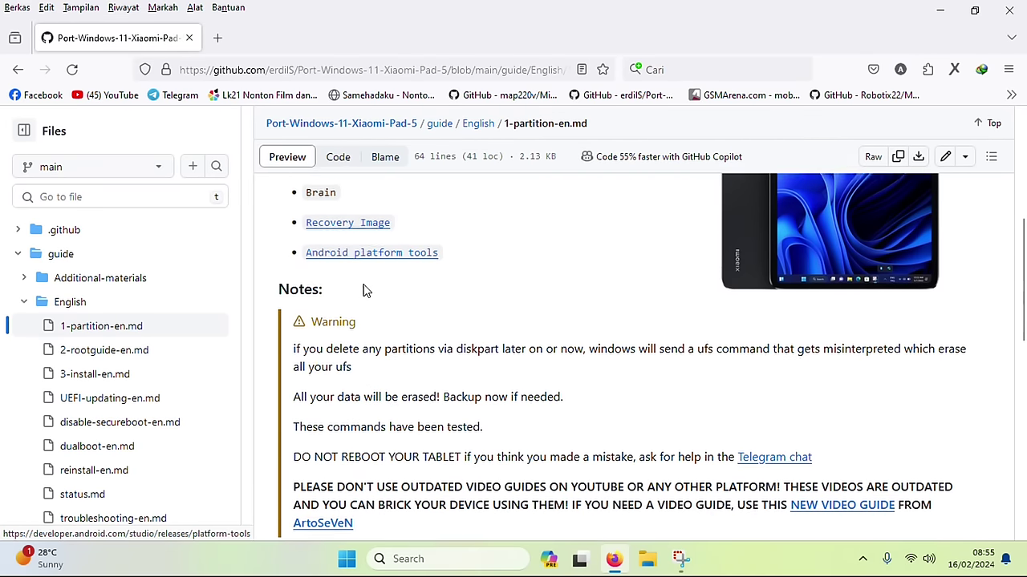
scroll(363, 291, down, 5)
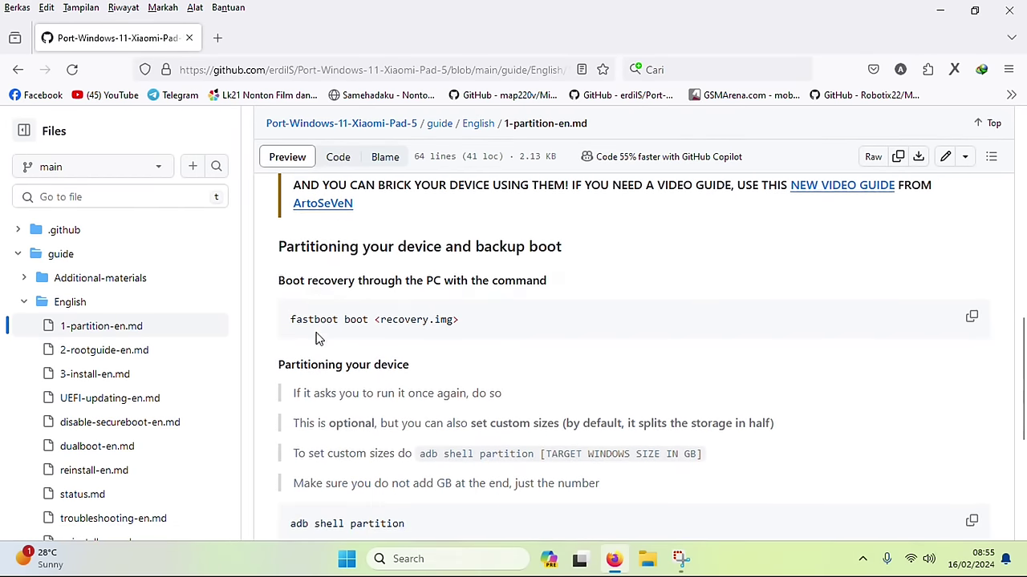
scroll(317, 337, down, 1)
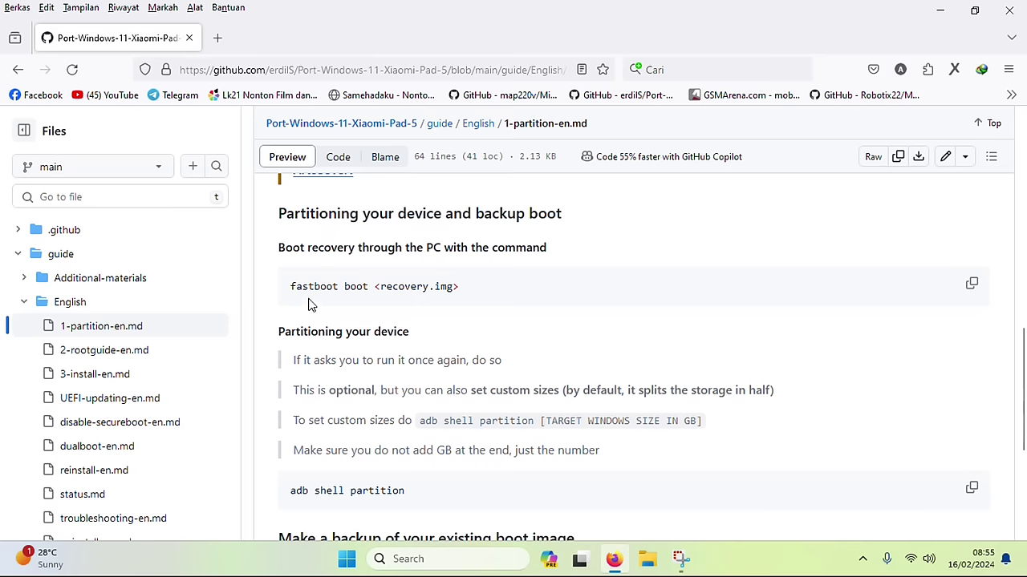
click(940, 10)
- Open platform-tools inside the New_metode_Install_Windows 11 Mipad 5 folder and select the recovery disc image file
double_click(197, 347)
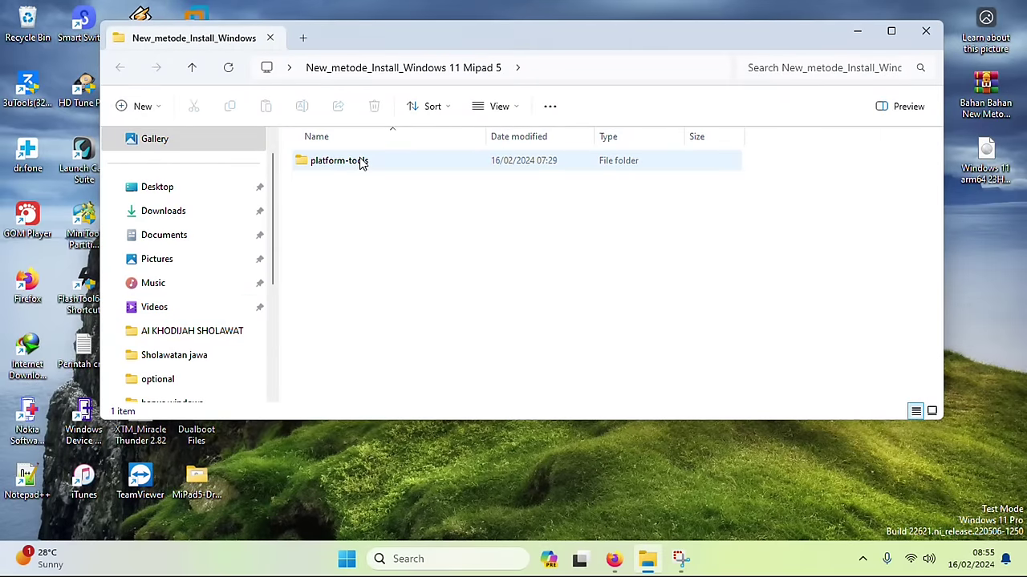
double_click(361, 161)
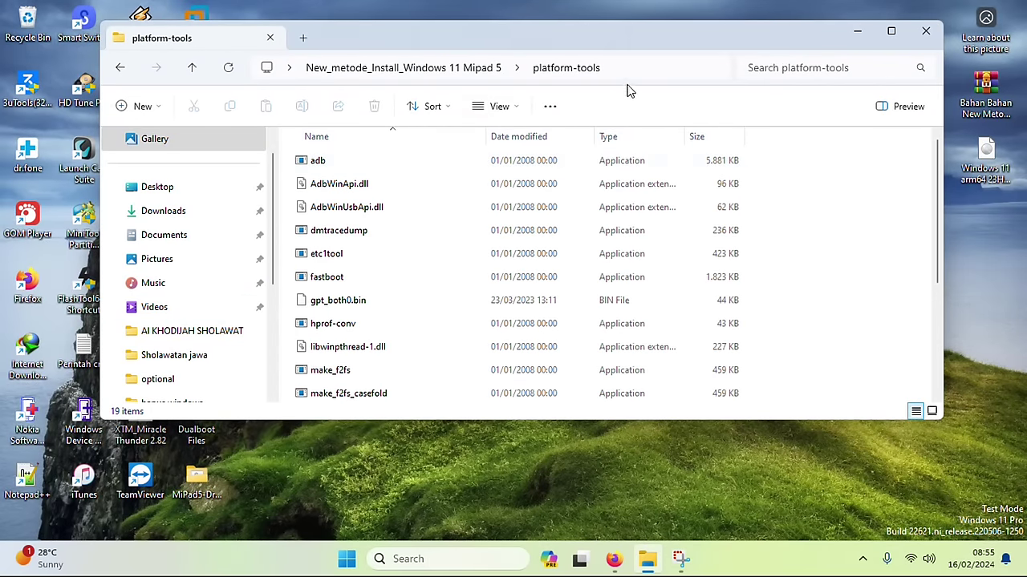
scroll(353, 204, down, 1)
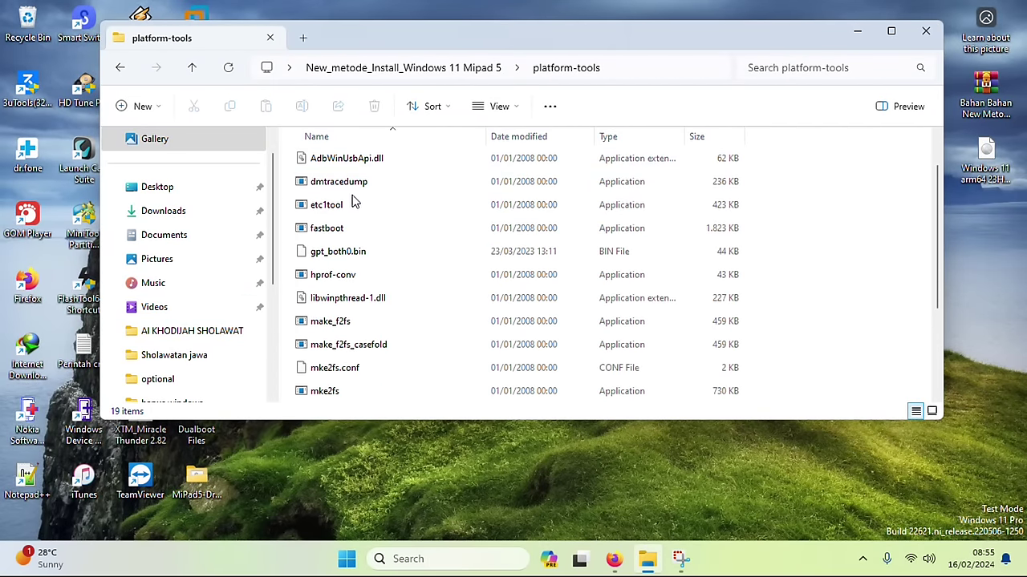
scroll(356, 205, down, 2)
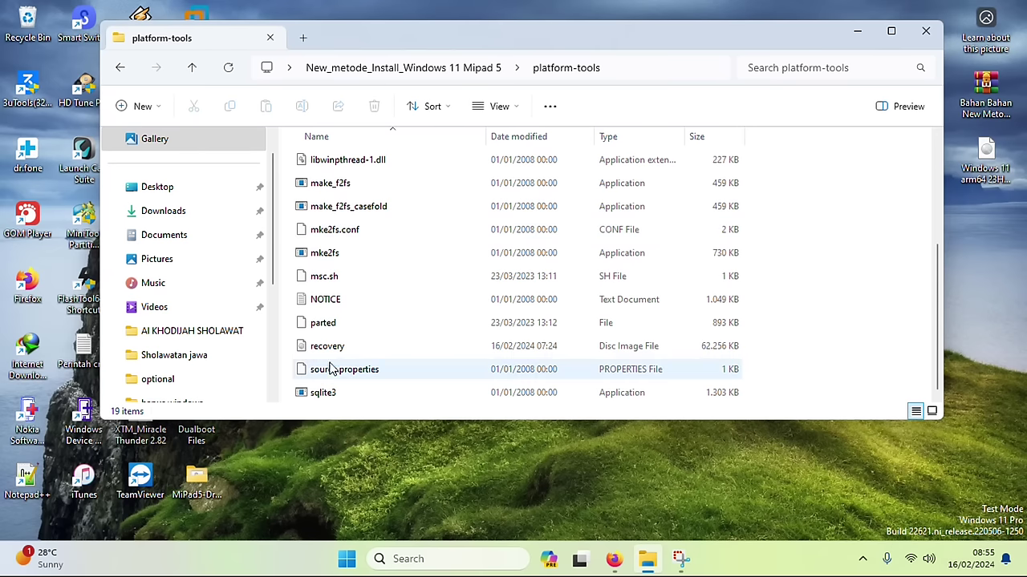
click(329, 351)
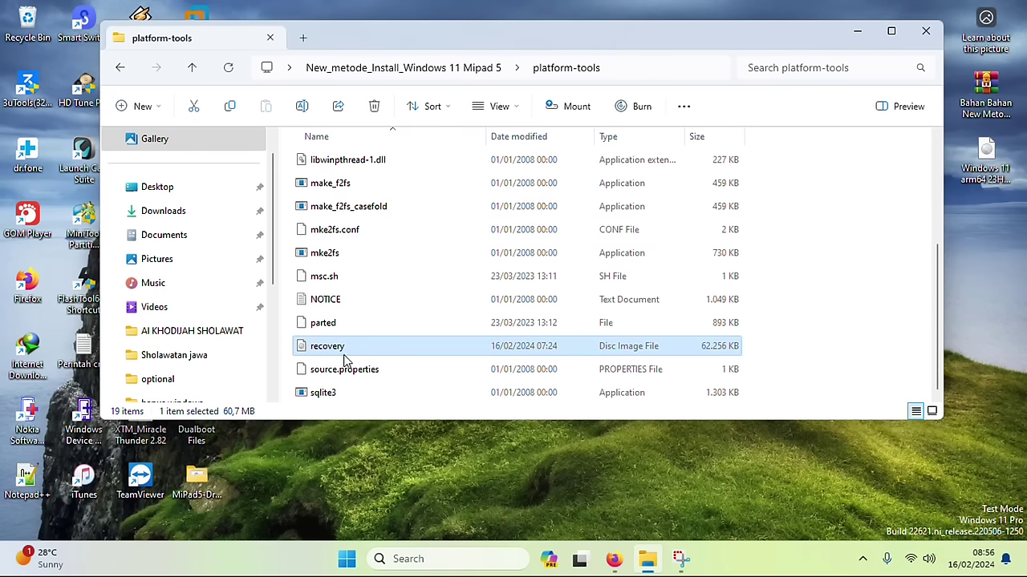
- Check the Recovery Image link under Prerequisites in the Firefox installation guide and minimise the browser
click(614, 559)
scroll(345, 324, up, 2)
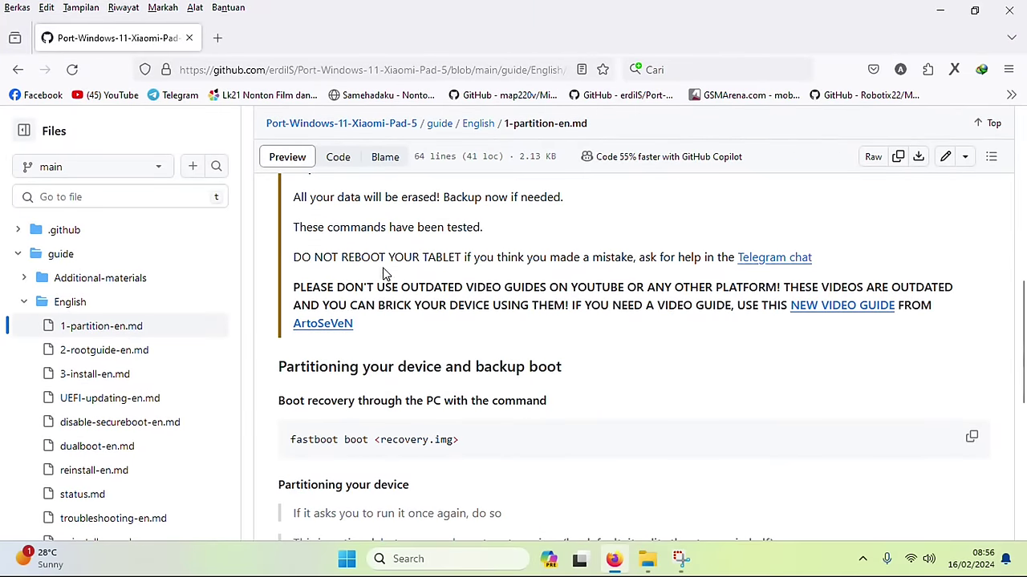
scroll(346, 323, up, 4)
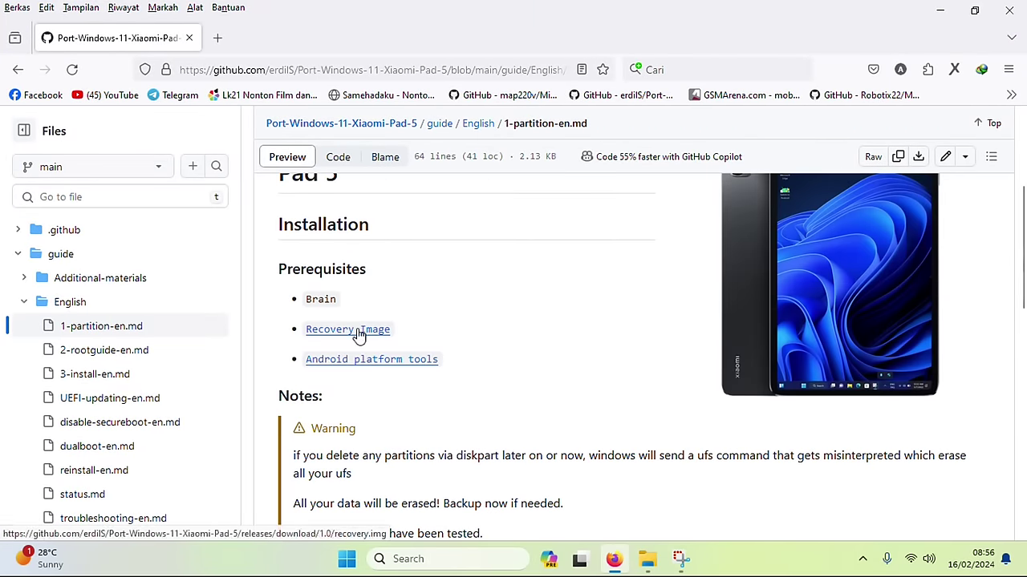
click(939, 11)
- Open a cmd command prompt in the platform-tools folder, move its window up and close the folder window
scroll(390, 324, up, 2)
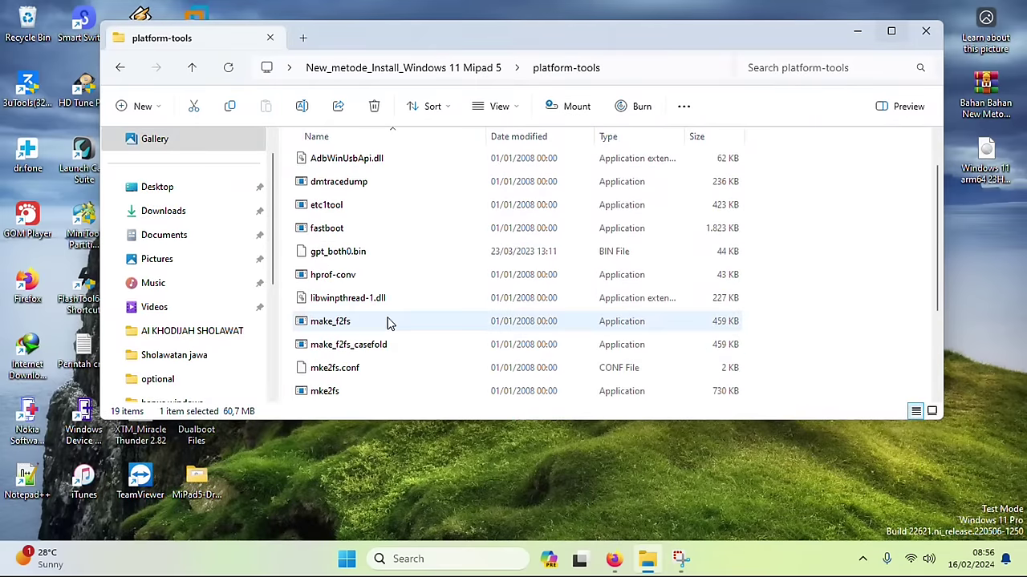
scroll(386, 322, down, 1)
scroll(389, 322, up, 2)
click(645, 68)
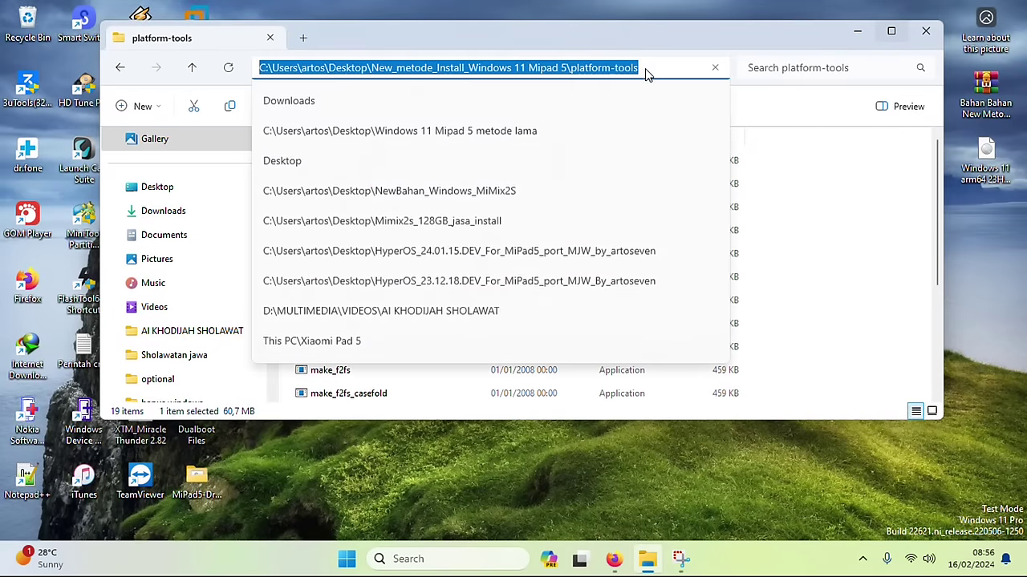
text(cmd)
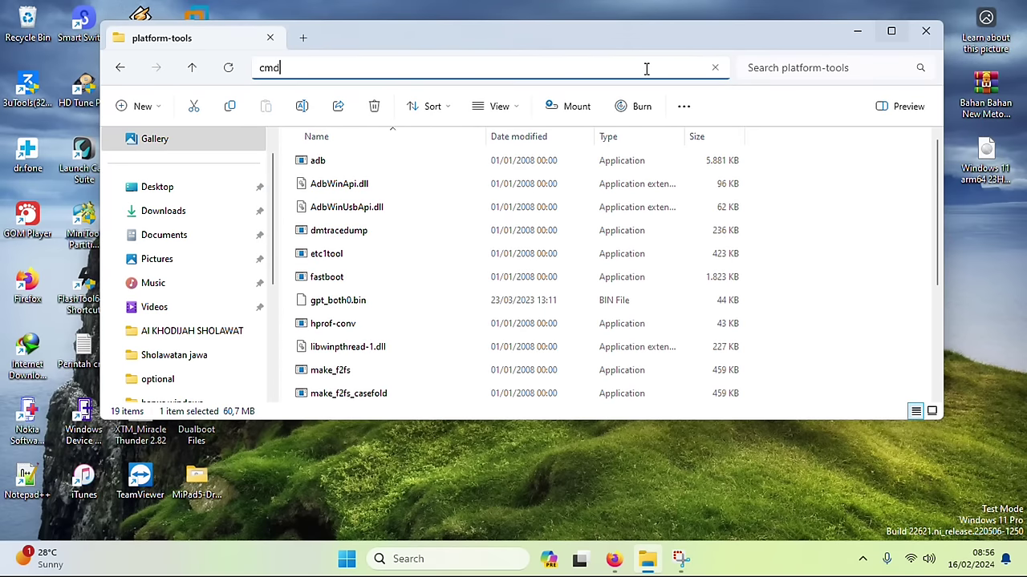
key(Return)
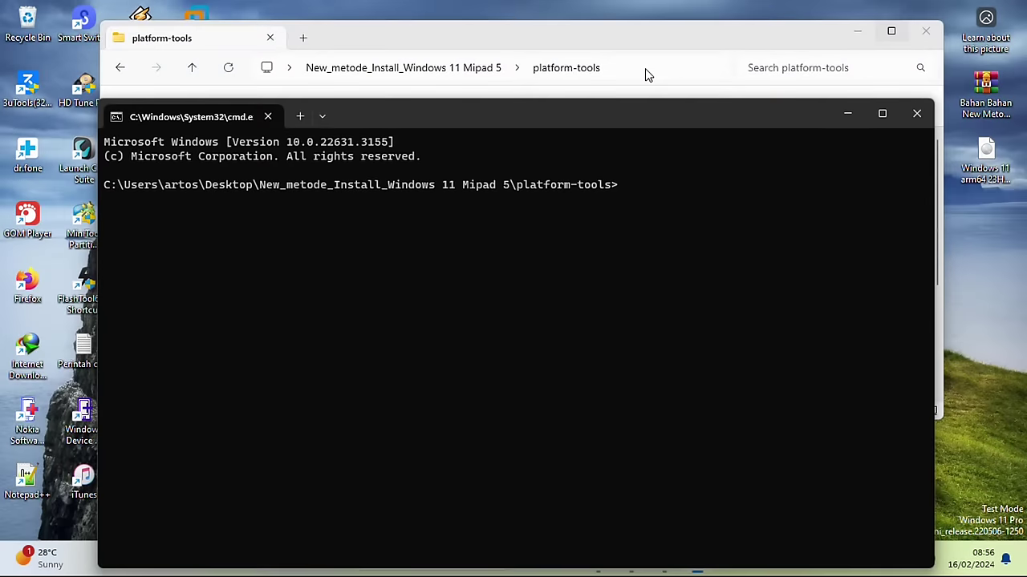
drag(642, 128, 677, 55)
click(926, 30)
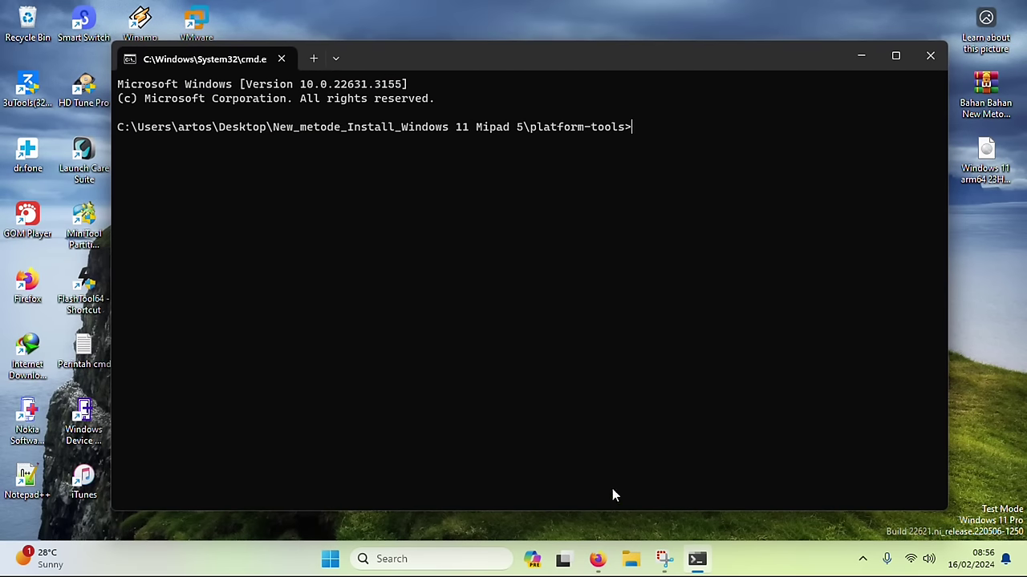
- Switch to Firefox and copy the fastboot boot <recovery.img> command from the Partitioning your device and backup boot section
click(607, 564)
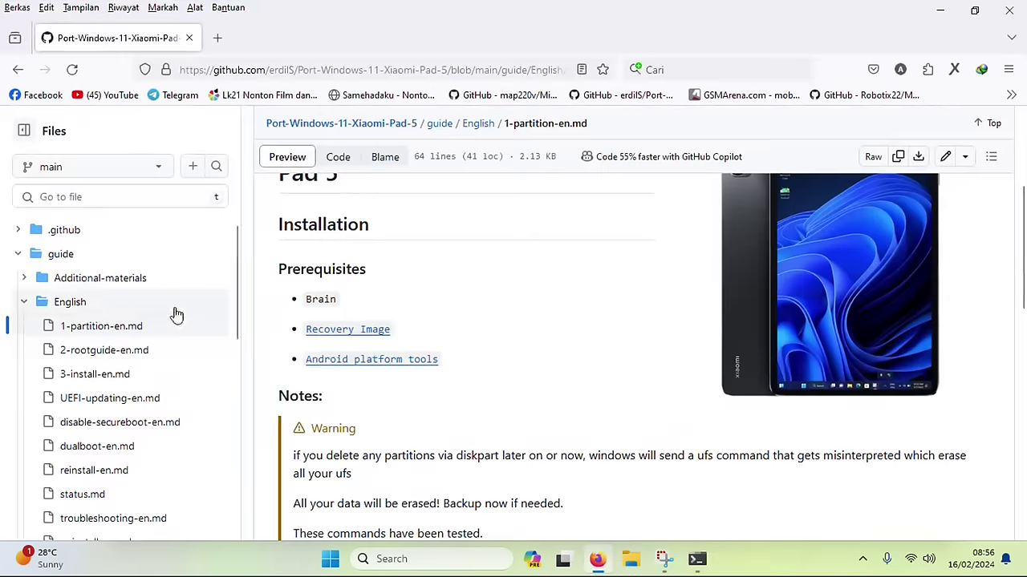
scroll(353, 365, down, 3)
scroll(353, 361, down, 2)
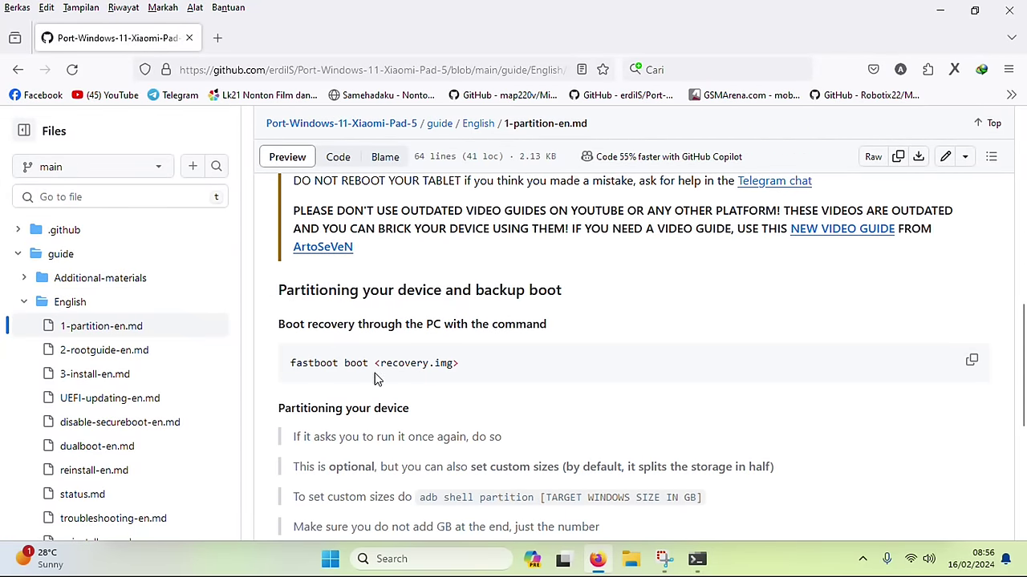
drag(292, 365, 464, 369)
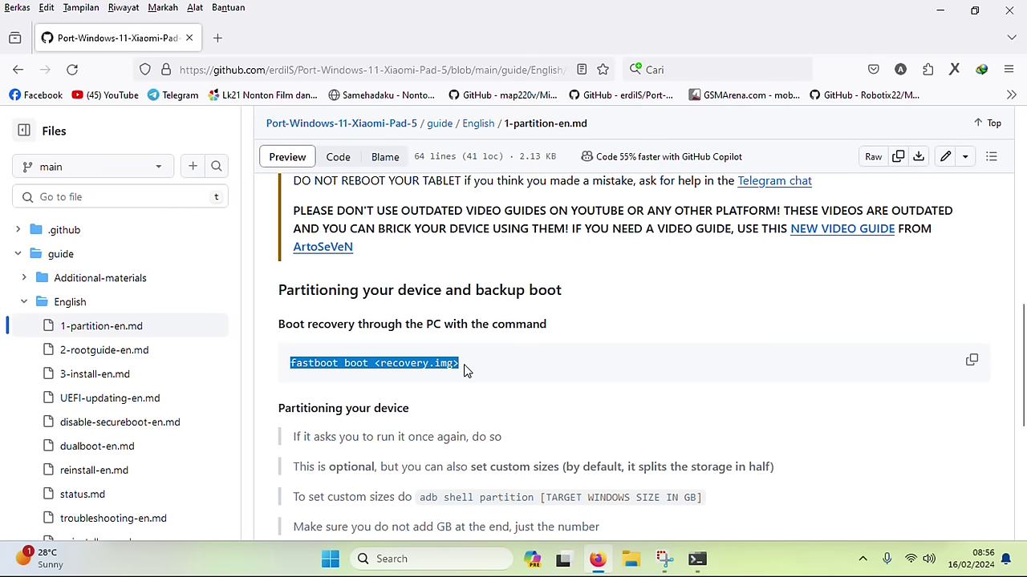
click(465, 370)
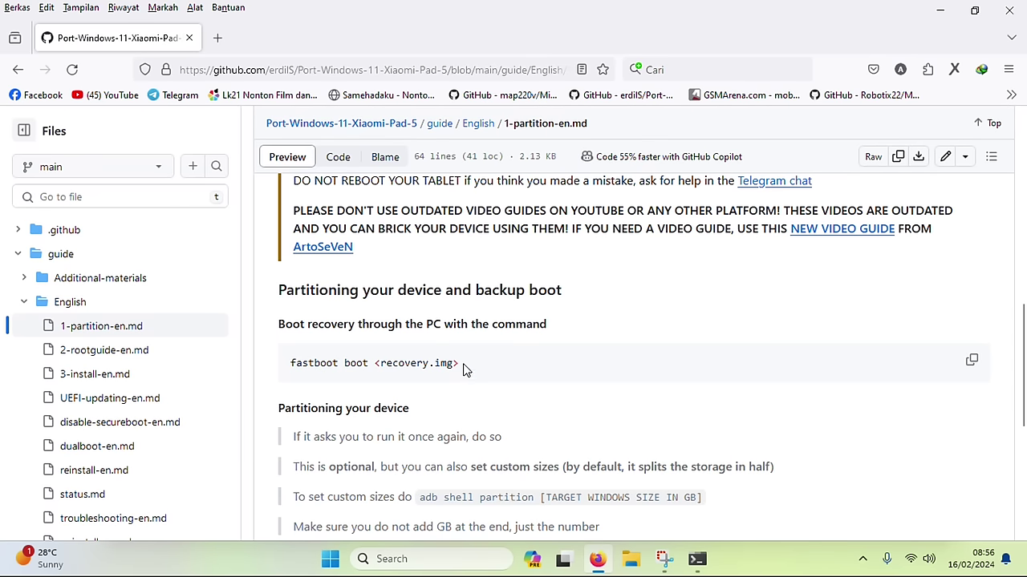
click(972, 360)
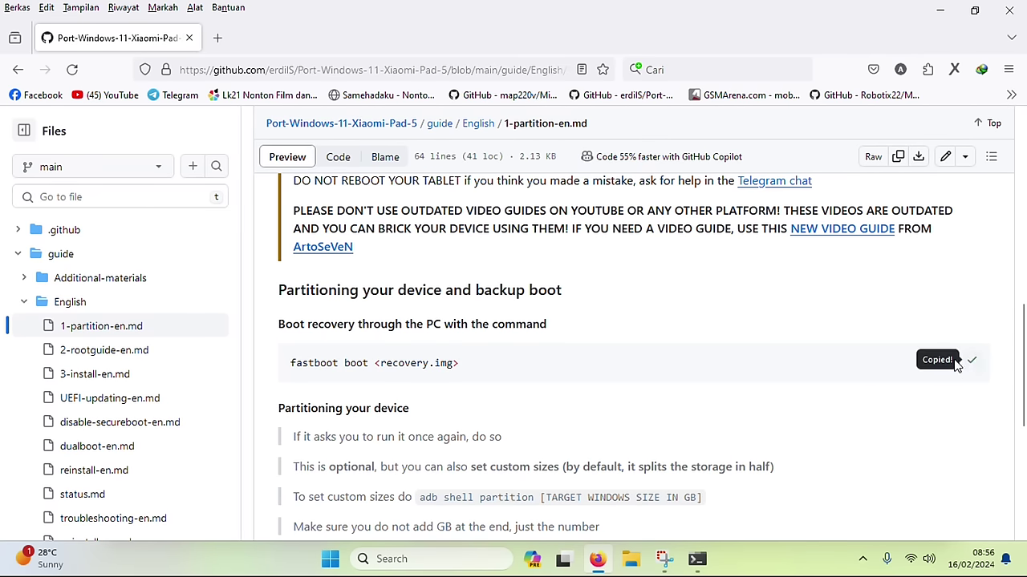
- Paste the copied command into the command prompt, remove the angle brackets and run fastboot boot recovery.img
click(952, 13)
right_click(676, 187)
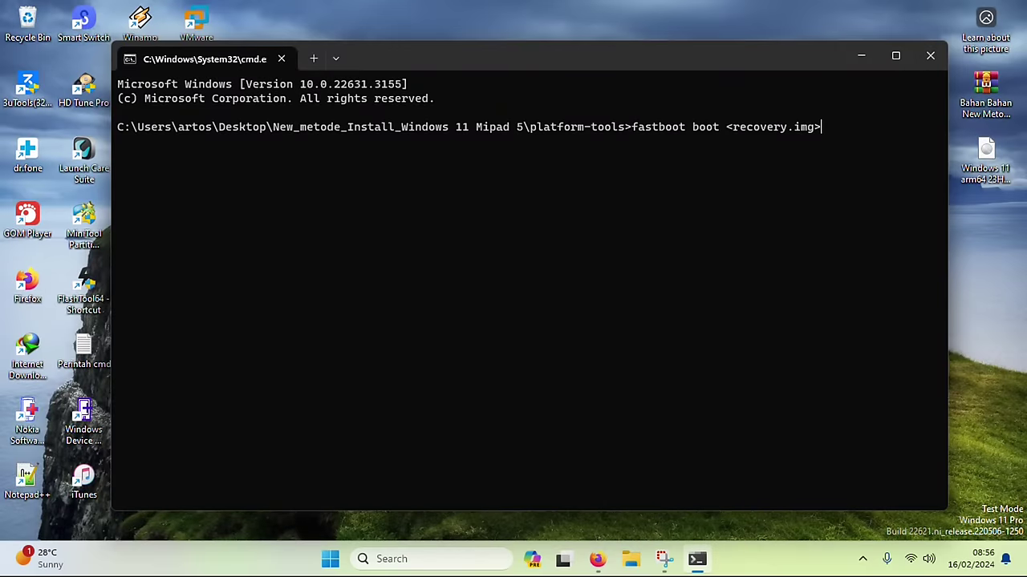
key(BackSpace)
key(Left)
key(Left)
key(Left)
key(Left)
key(Left)
key(Left)
key(Left)
key(Left)
key(Left)
key(Left)
key(Left)
key(Left)
key(BackSpace)
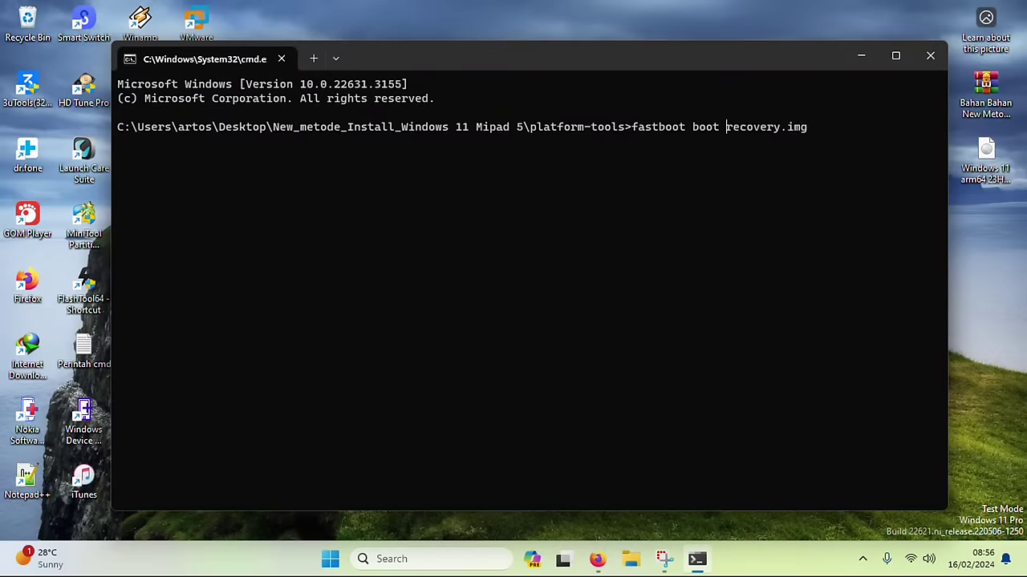
key(Return)
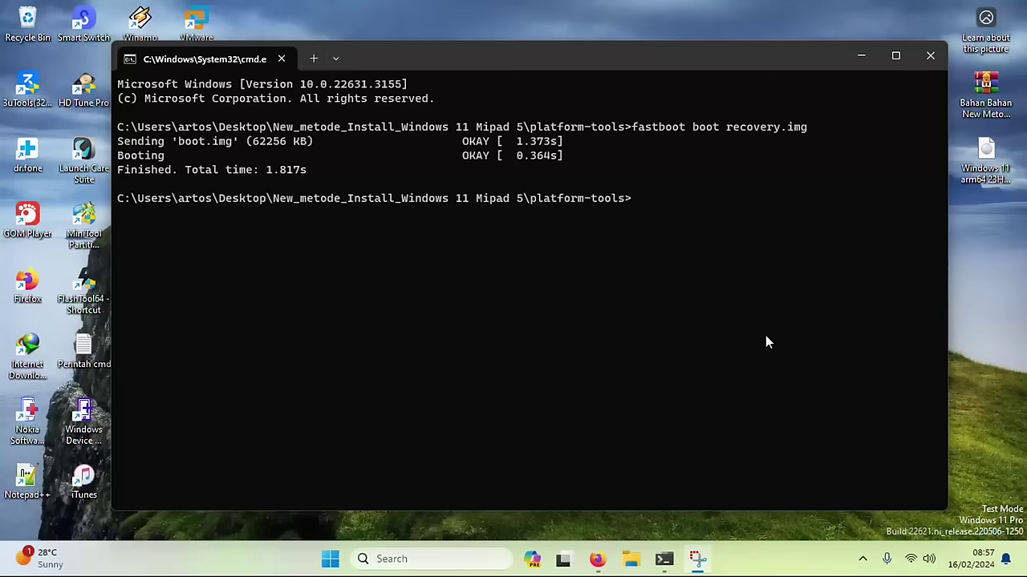
- Switch to Firefox, read the custom-size note under Partitioning your device and copy the adb shell partition command
click(597, 559)
scroll(608, 281, down, 3)
scroll(607, 288, down, 1)
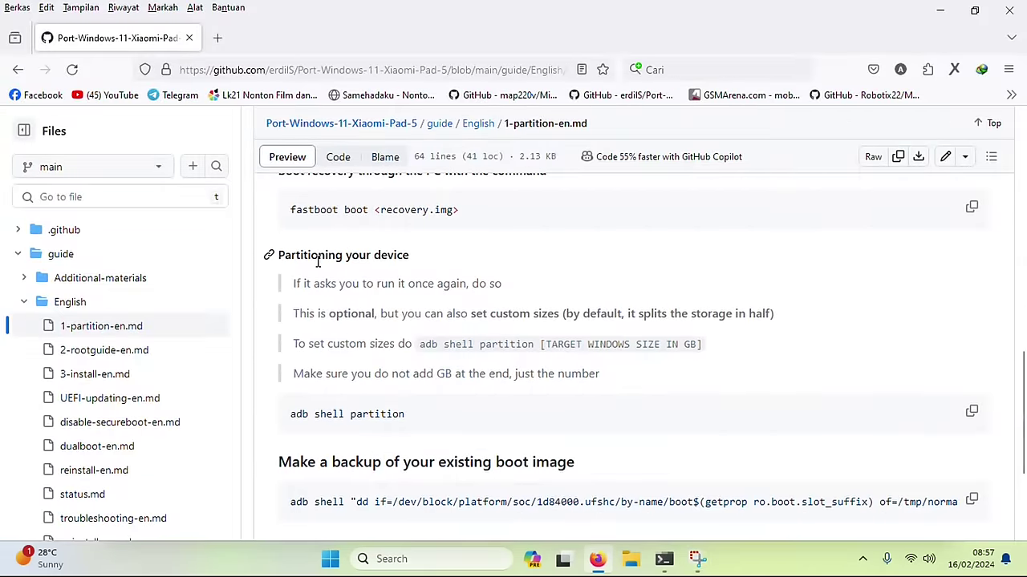
drag(418, 262, 281, 260)
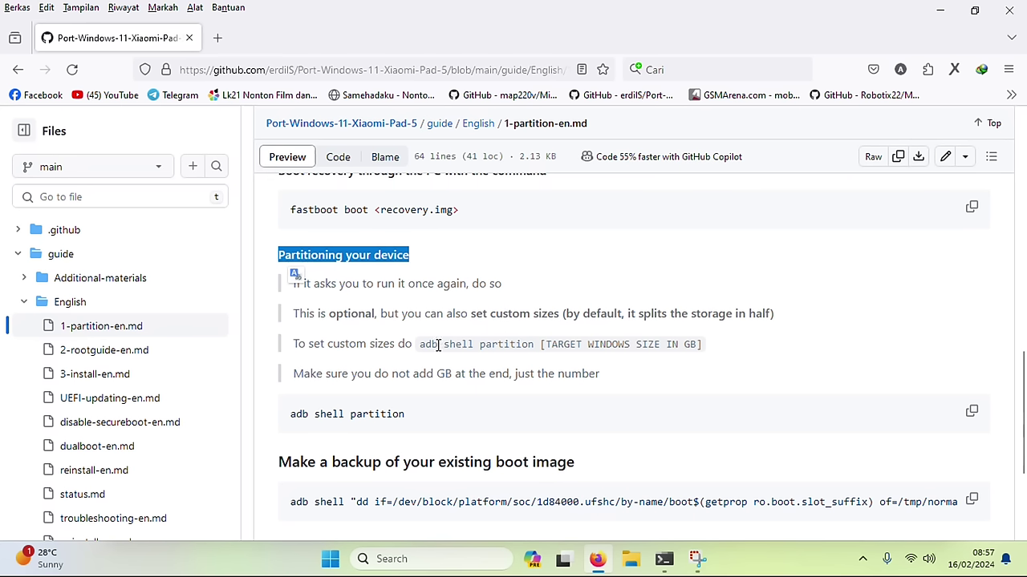
drag(295, 314, 788, 330)
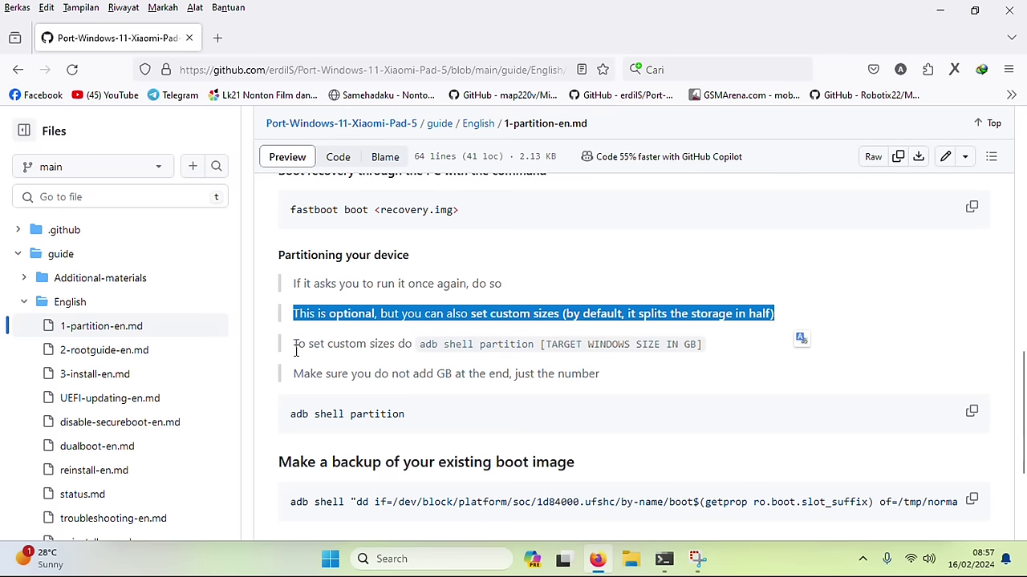
drag(289, 415, 475, 425)
click(972, 412)
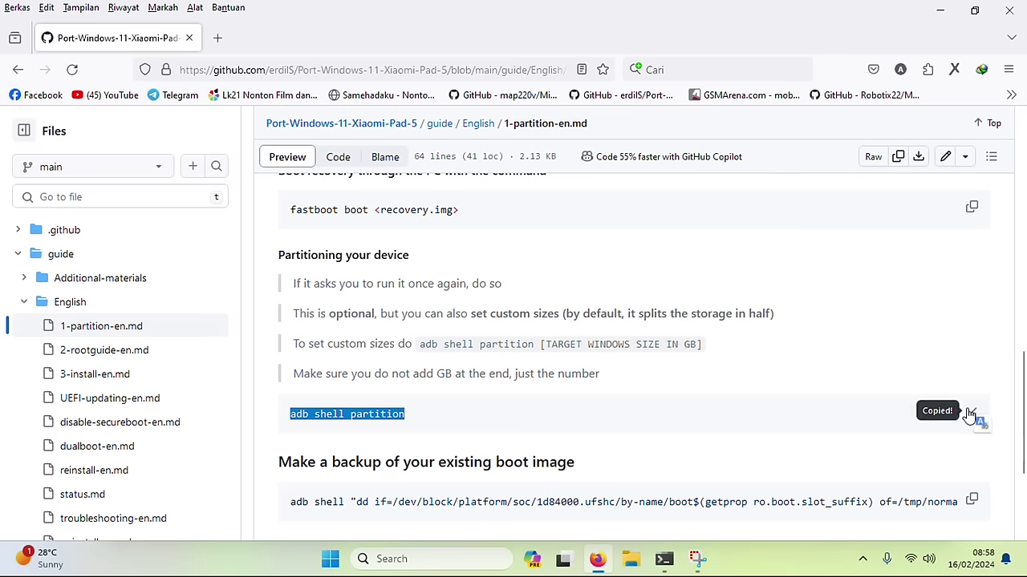
- Switch to the command prompt, paste the copied command and run adb shell partition
click(664, 559)
key(ctrl+v)
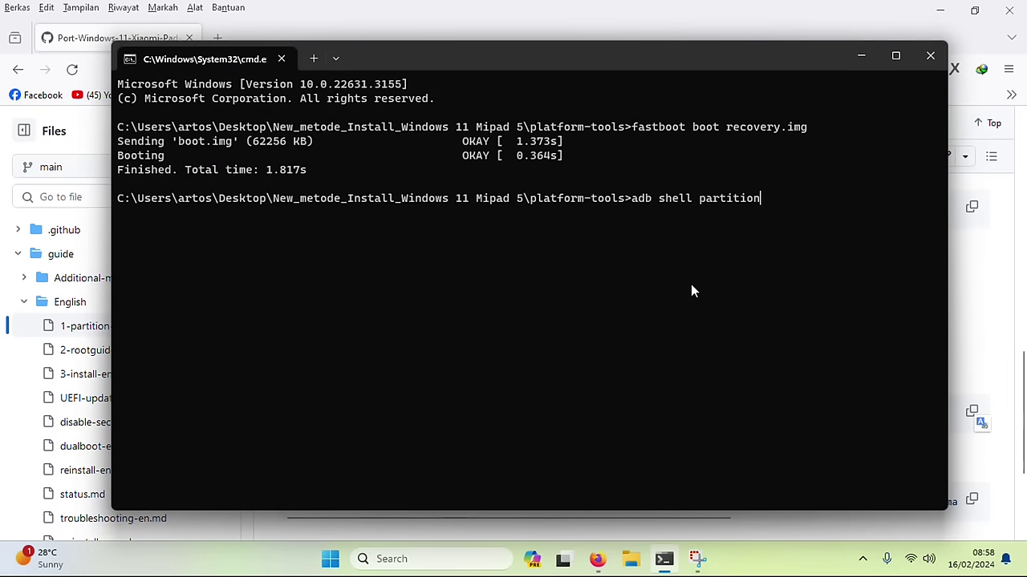
key(Return)
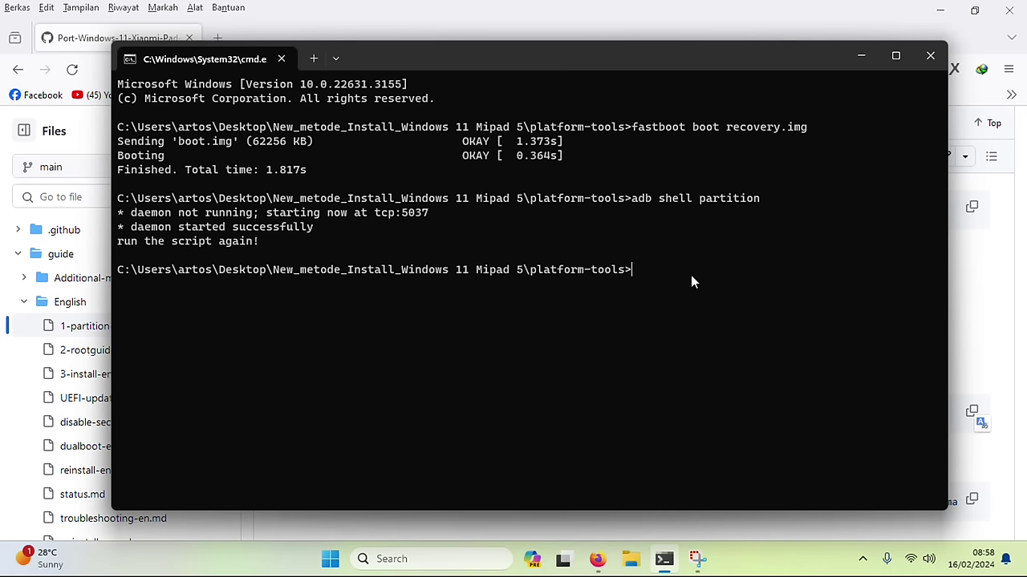
- Enter adb shell partition 170 in the command prompt, check the guide's note about omitting GB, and run the command
click(722, 21)
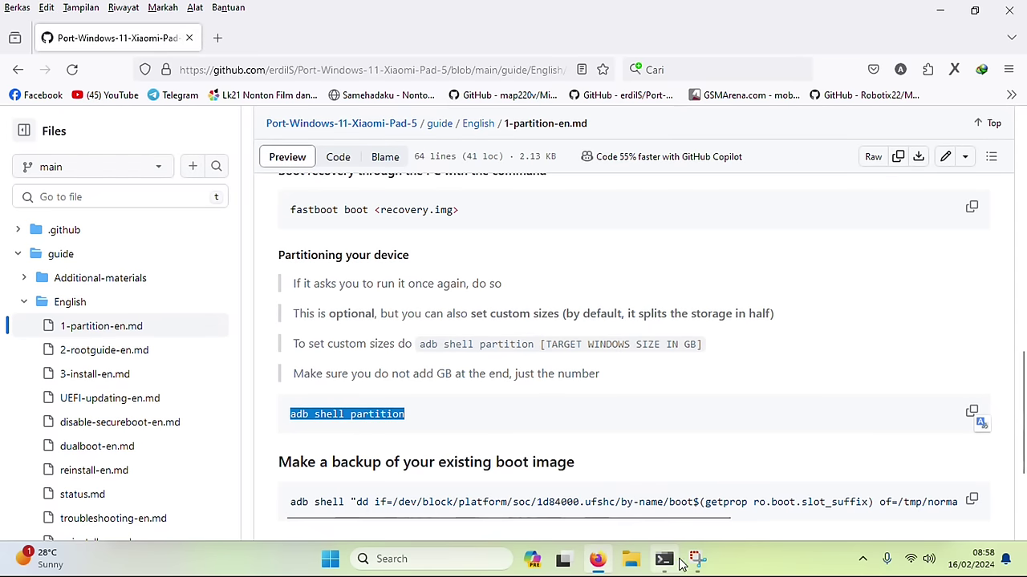
click(664, 559)
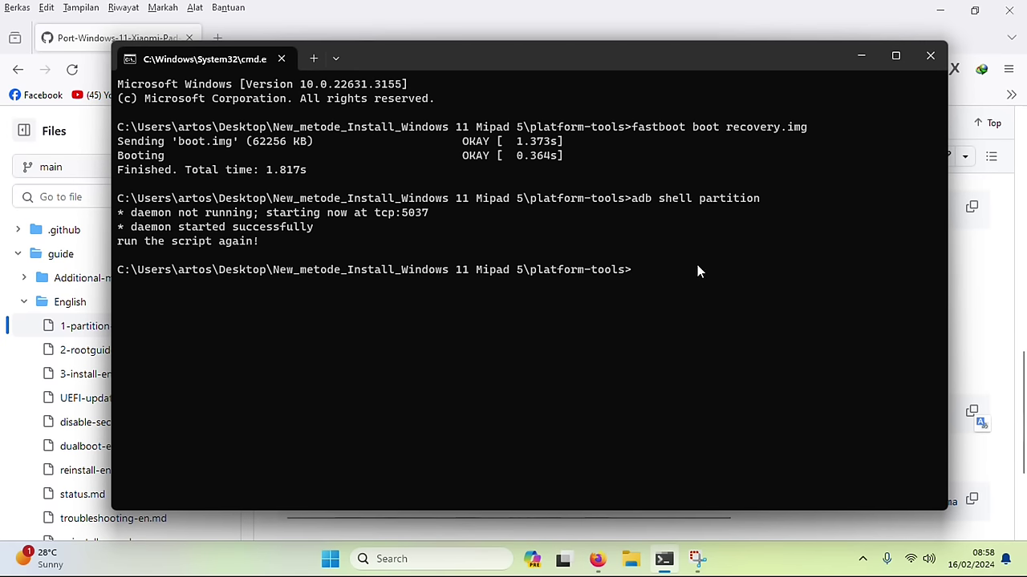
key(ctrl+v)
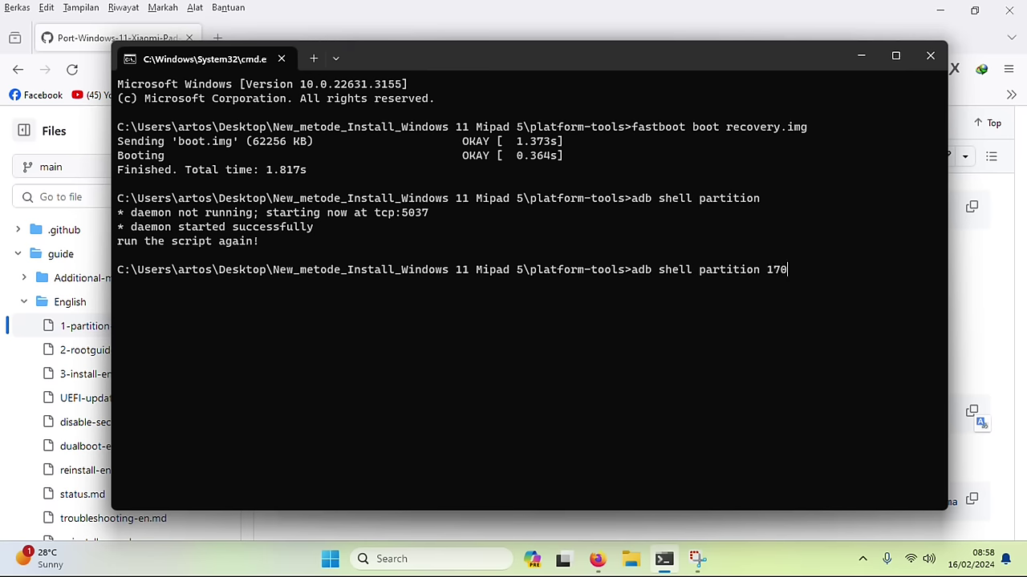
key(alt+Tab)
scroll(751, 369, down, 2)
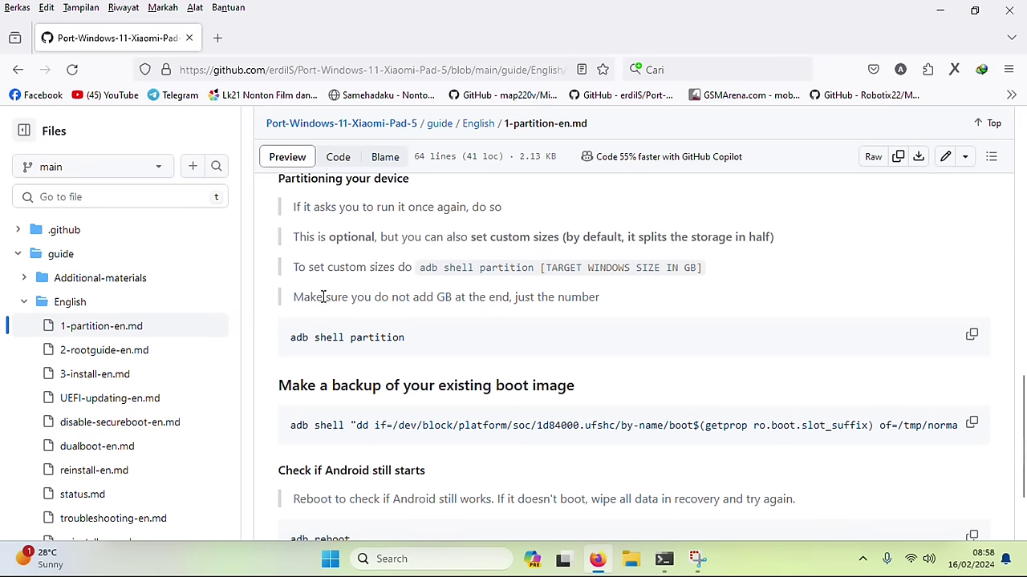
drag(293, 303, 597, 299)
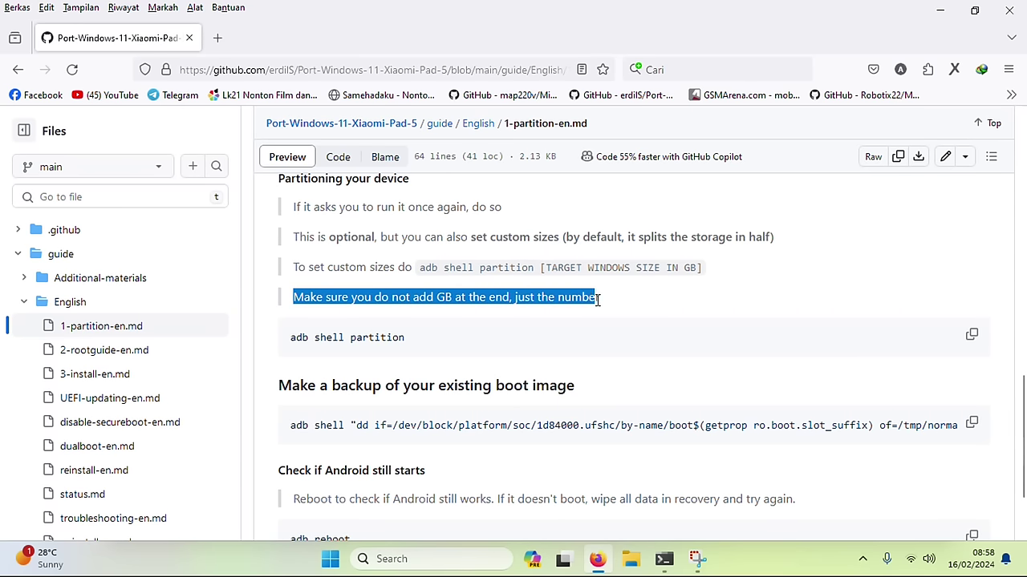
click(624, 305)
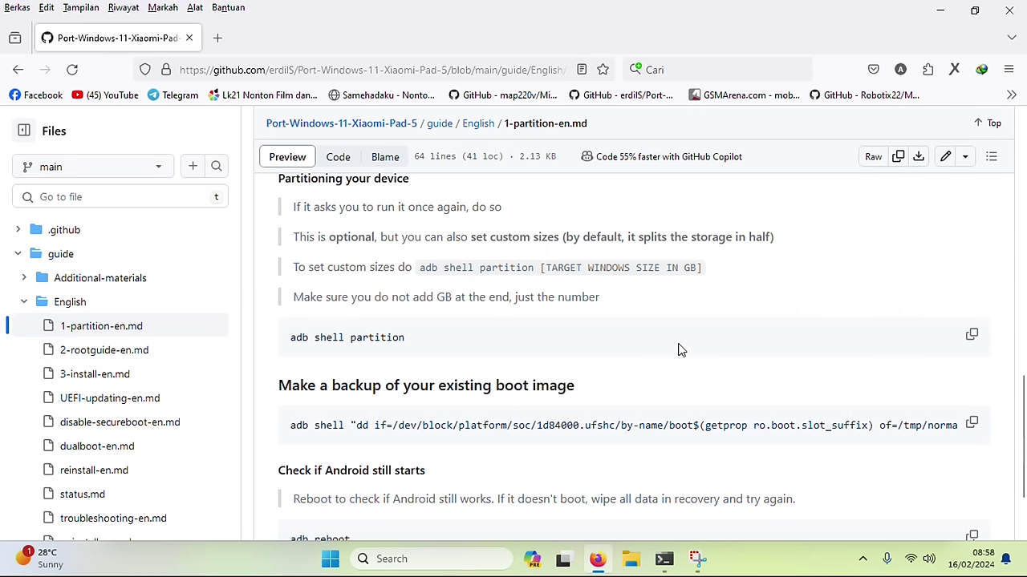
click(664, 559)
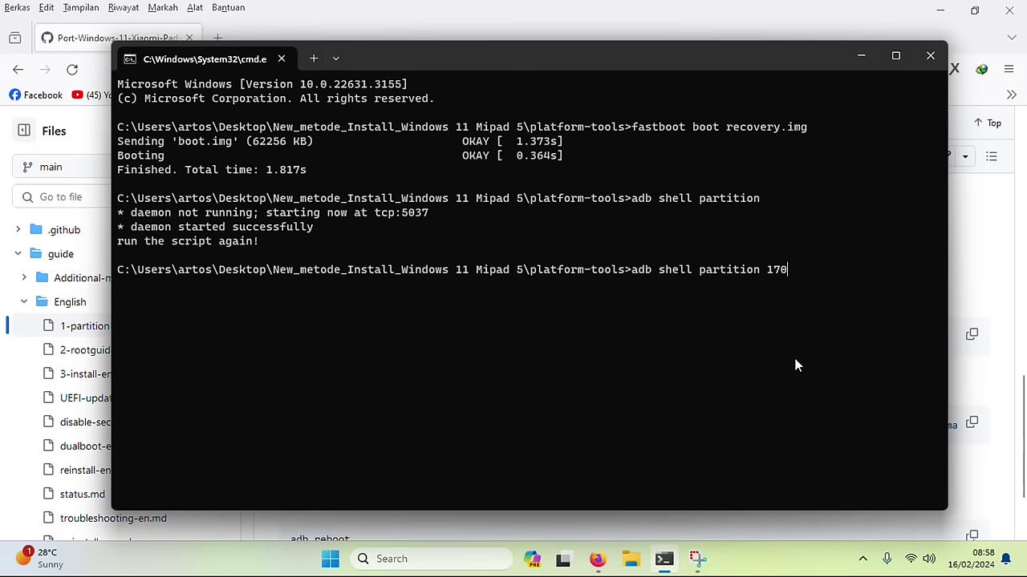
key(Return)
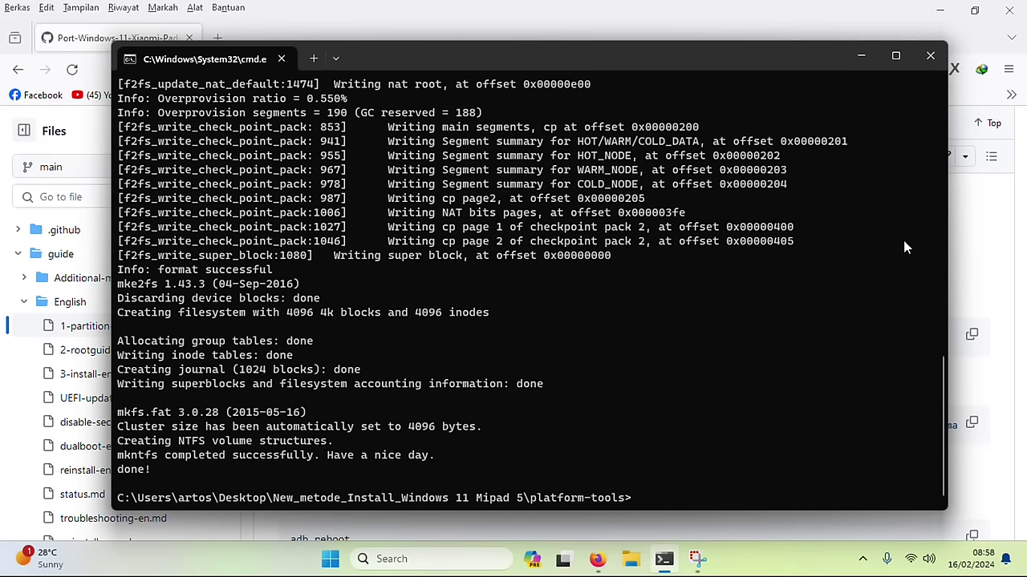
- Switch to Firefox and copy the adb shell dd command from the Make a backup of your existing boot image section
click(1004, 275)
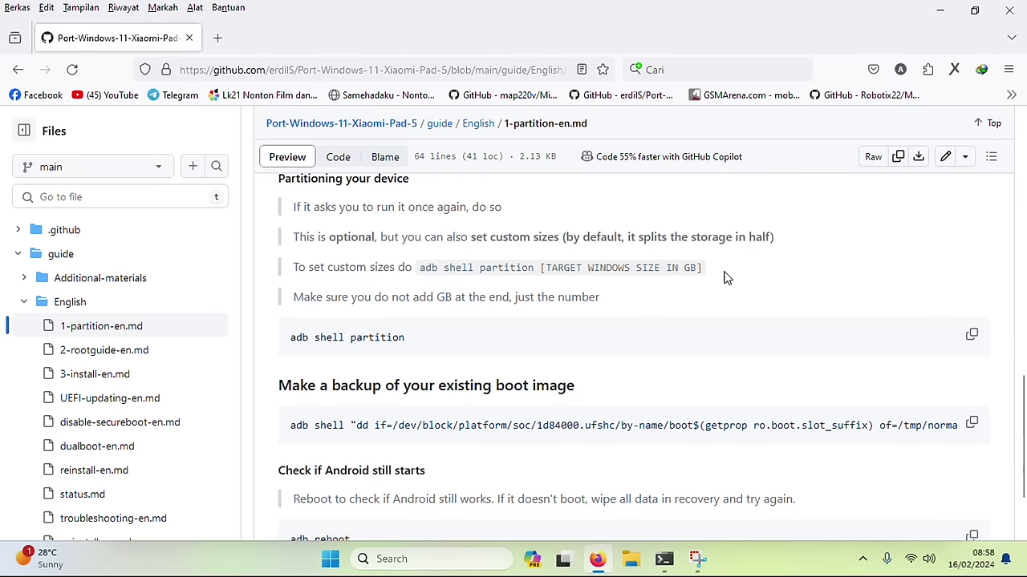
scroll(724, 277, down, 2)
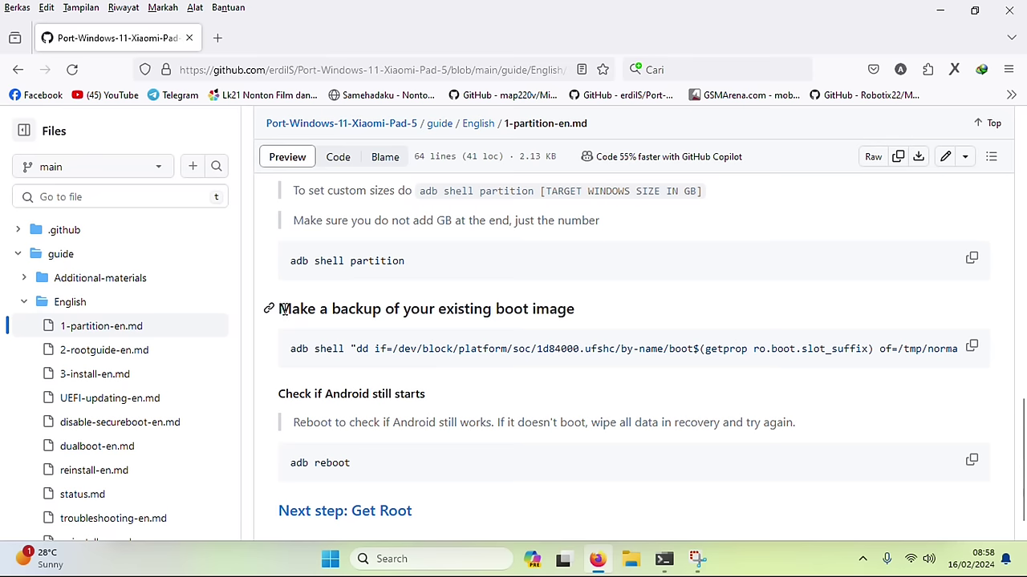
drag(284, 309, 582, 316)
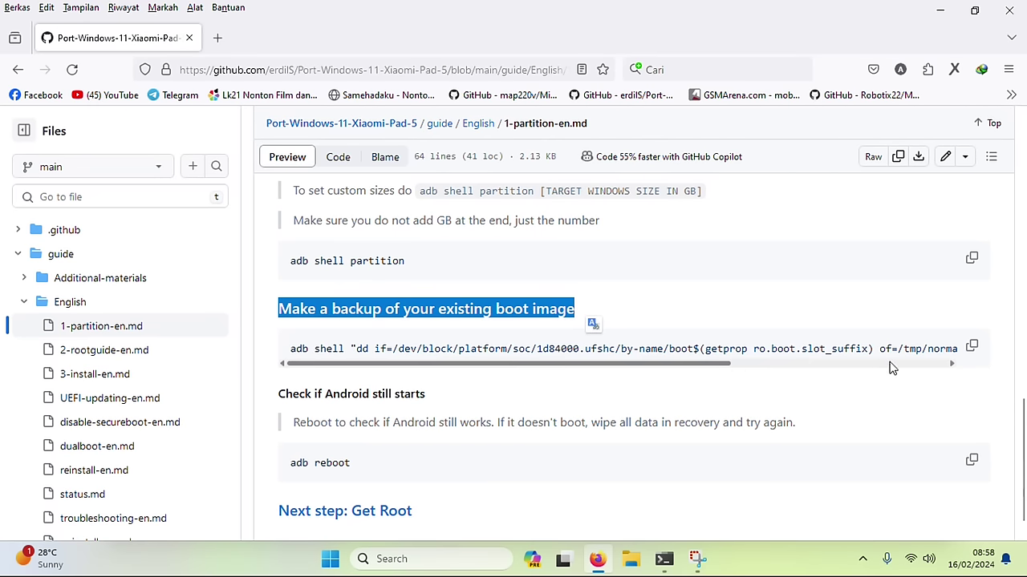
click(971, 348)
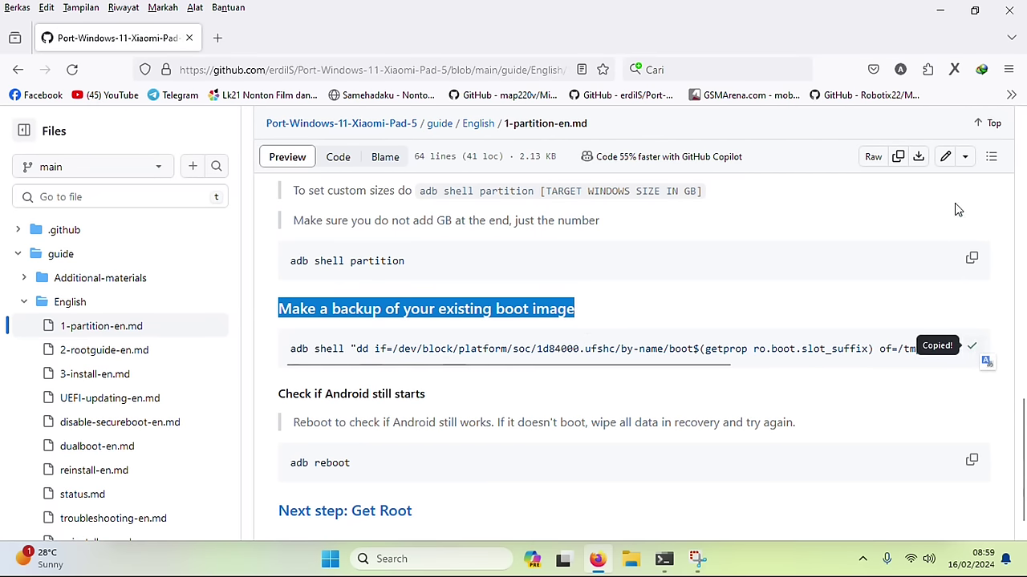
- Paste the boot image backup command into the command prompt, view the platform-tools folder contents, and run the command to pull normal_boot.img
click(940, 11)
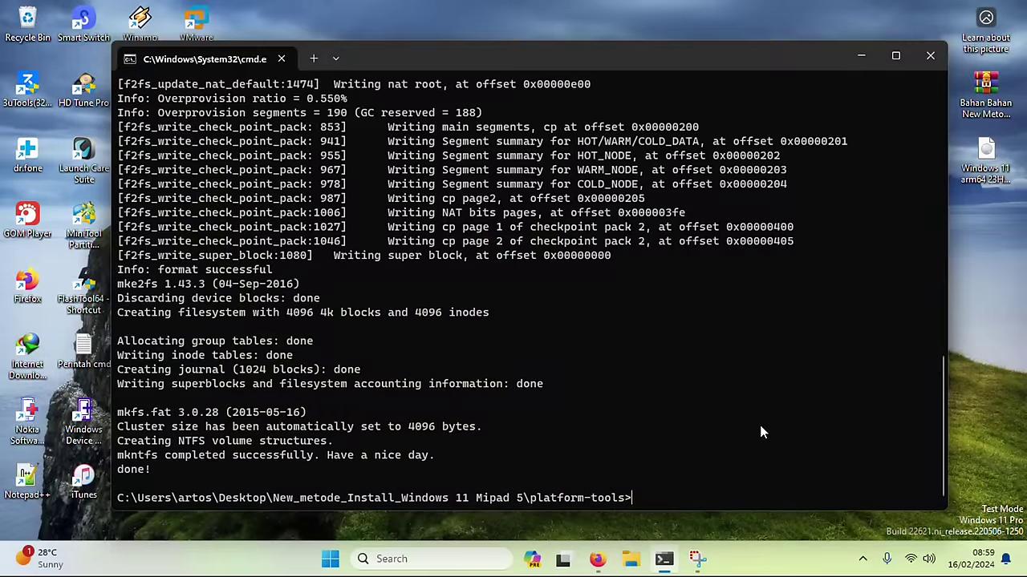
key(ctrl+v)
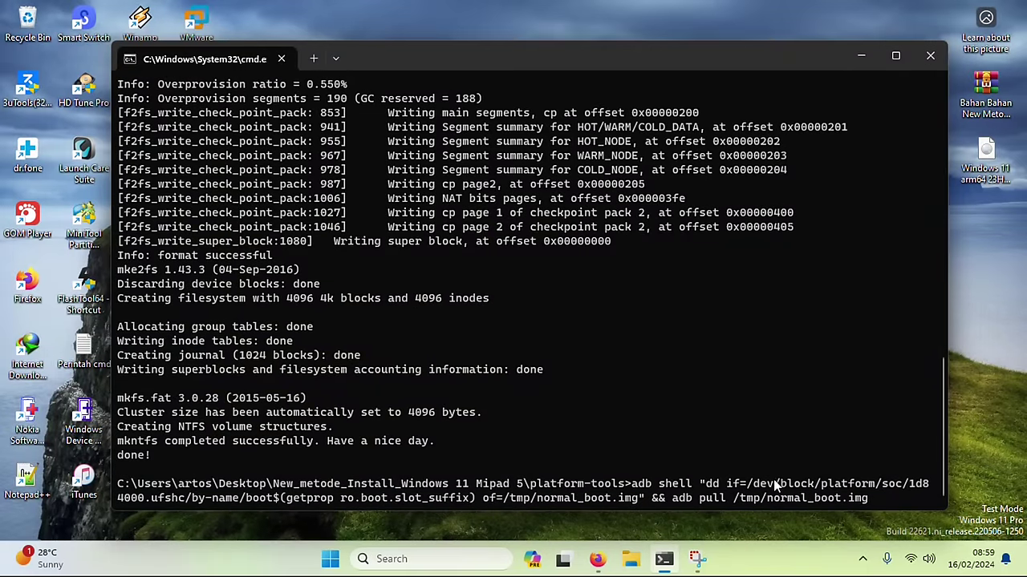
click(860, 56)
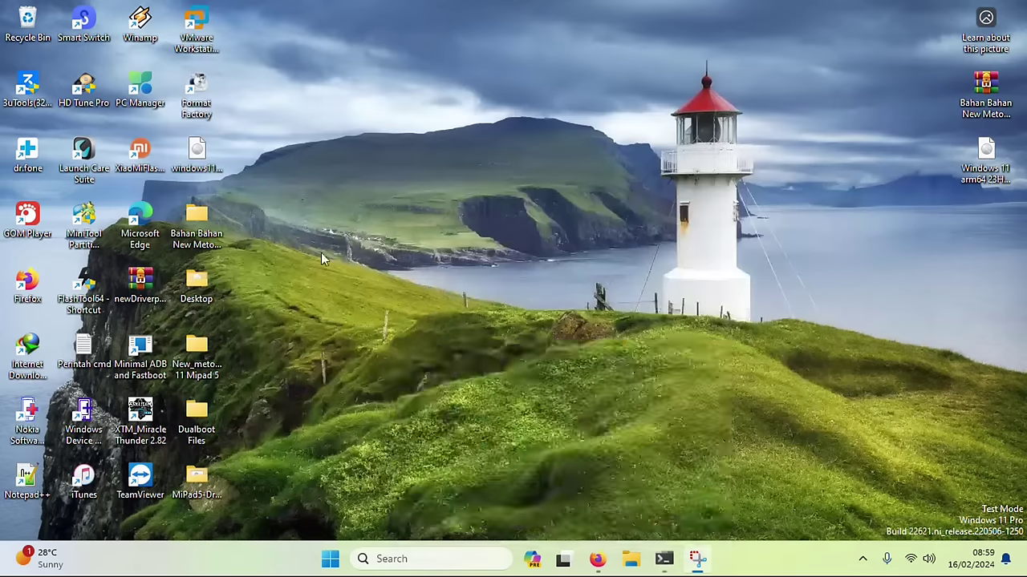
double_click(198, 353)
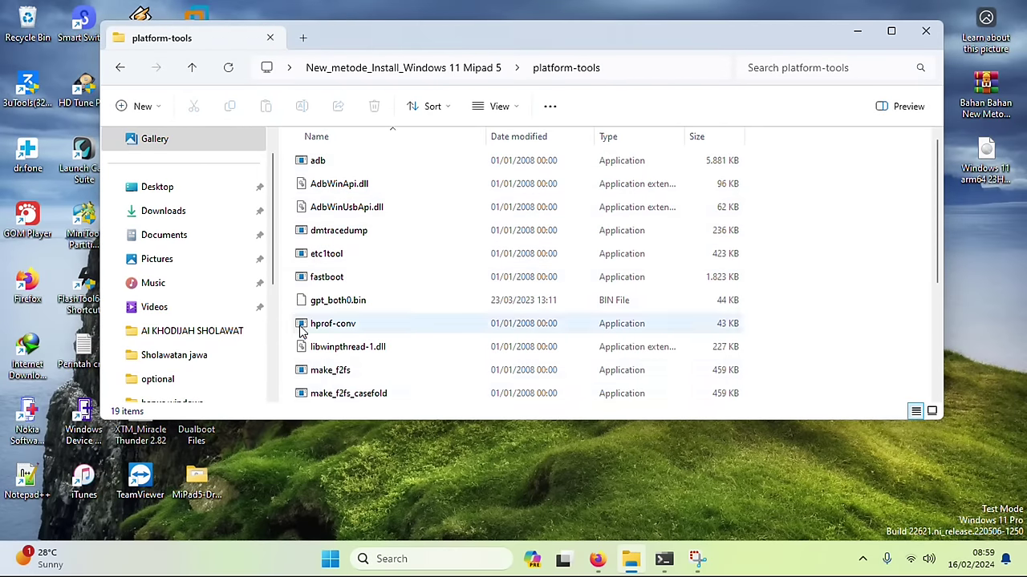
click(664, 559)
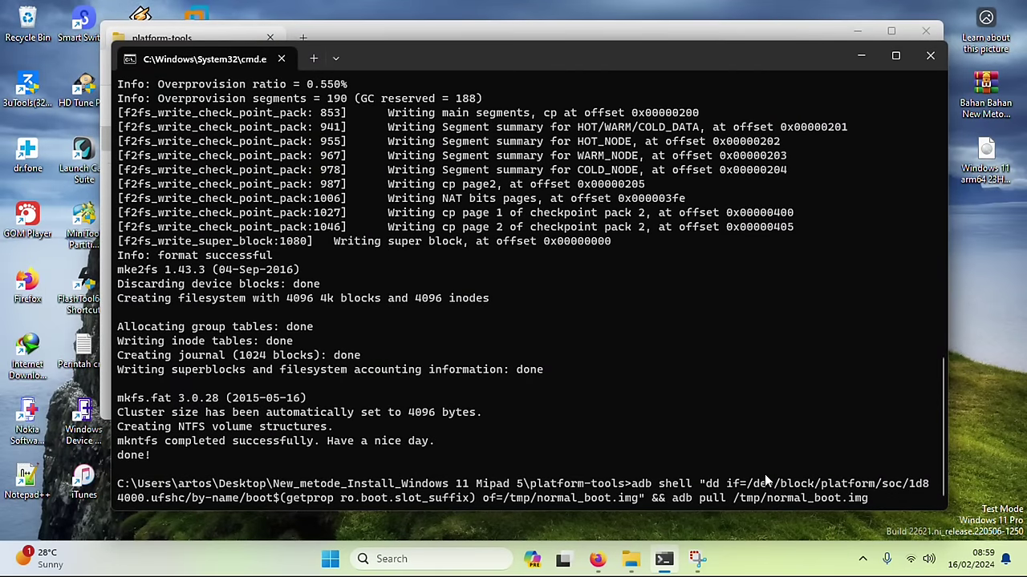
key(Return)
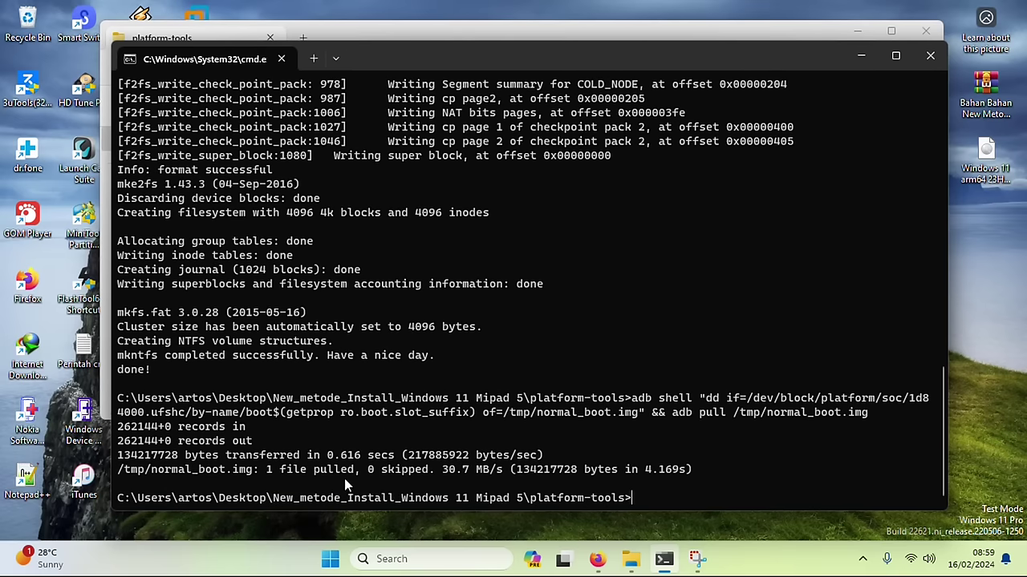
- Find and select the normal_boot image file in the platform-tools folder, and minimize the folder window
click(861, 57)
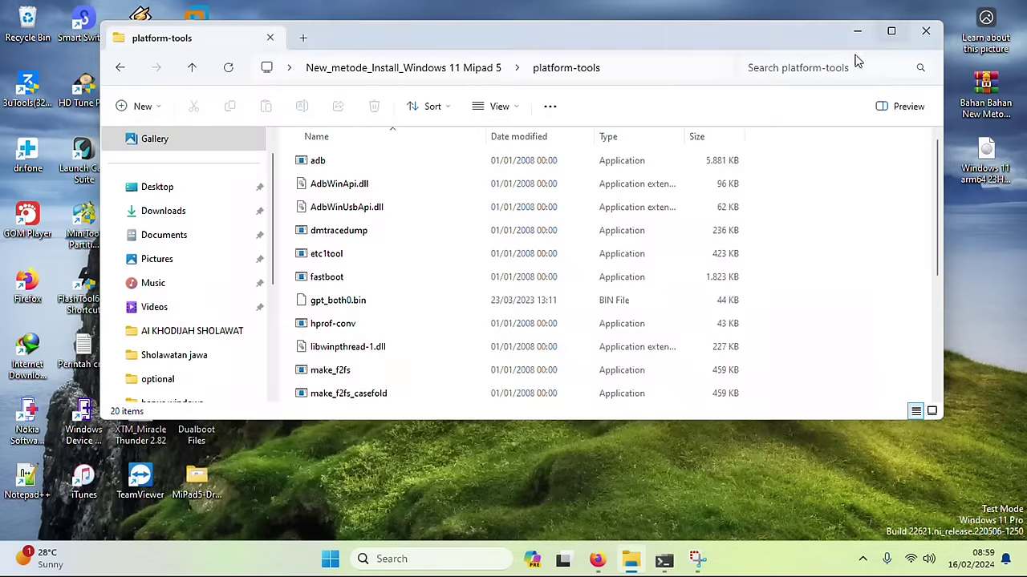
scroll(335, 234, down, 2)
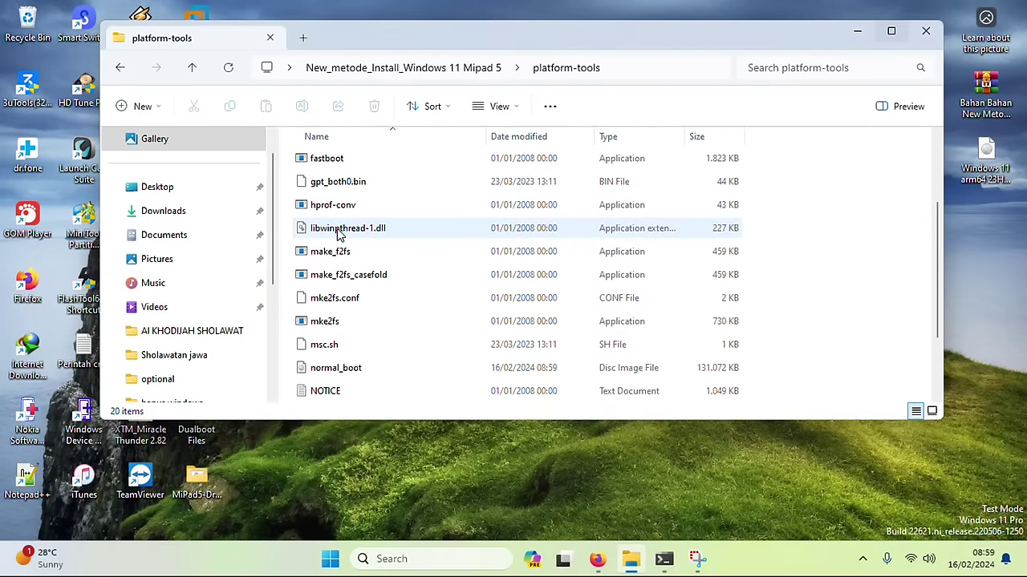
scroll(339, 233, up, 1)
scroll(339, 233, down, 2)
click(330, 300)
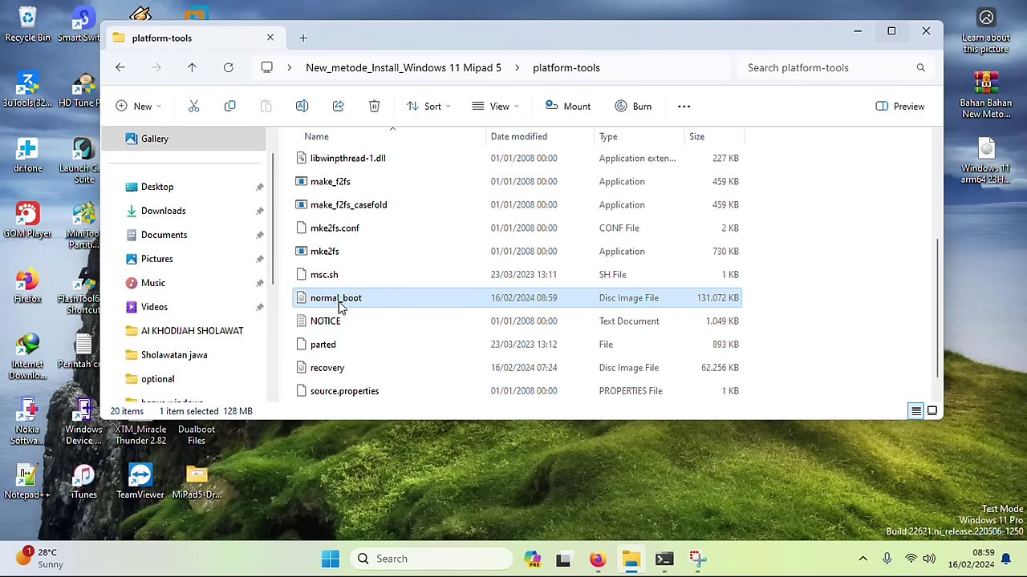
click(854, 34)
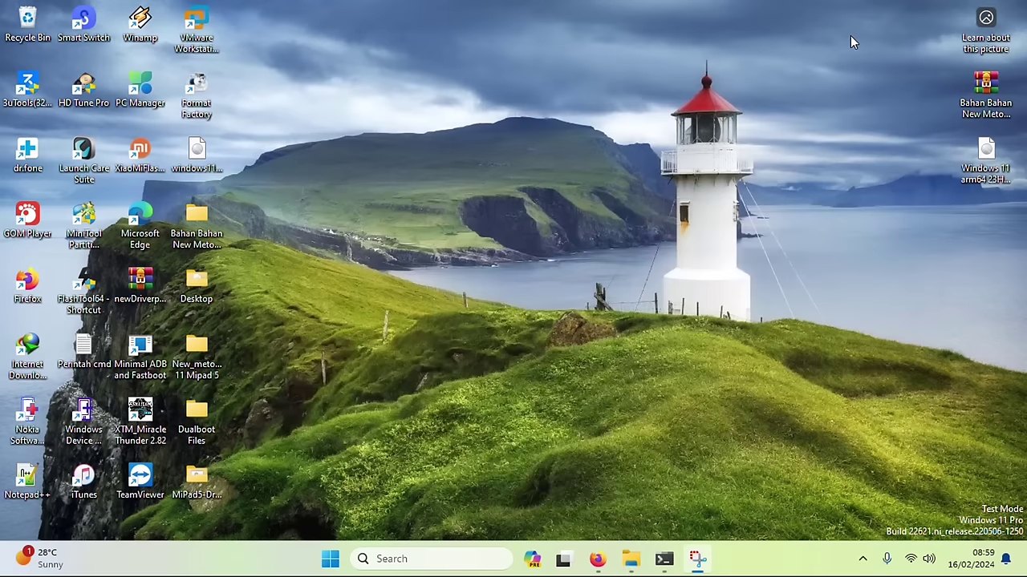
- Switch to Firefox and copy the adb reboot command from the Check if Android still starts section
click(666, 560)
click(665, 560)
click(600, 561)
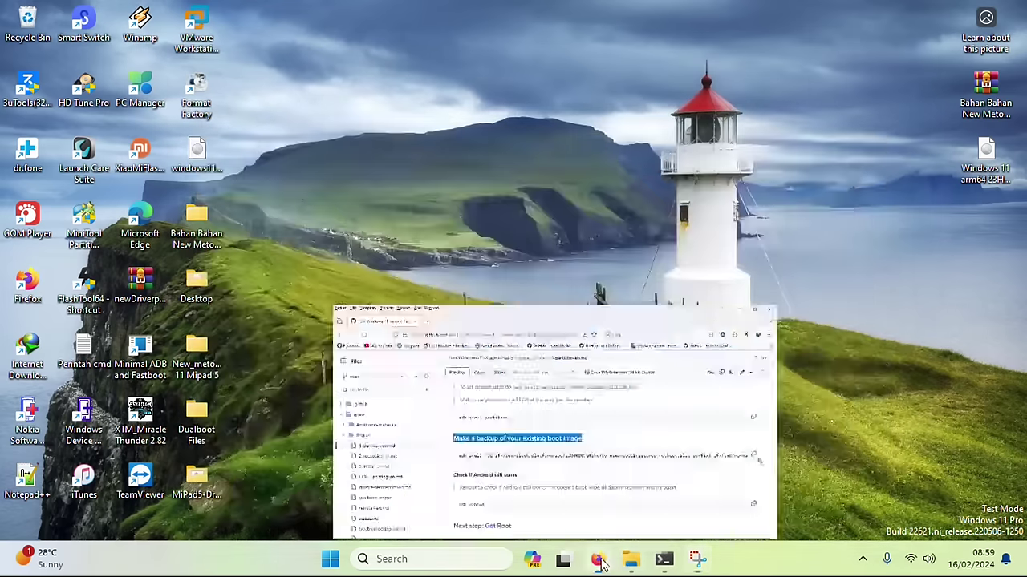
scroll(481, 384, down, 1)
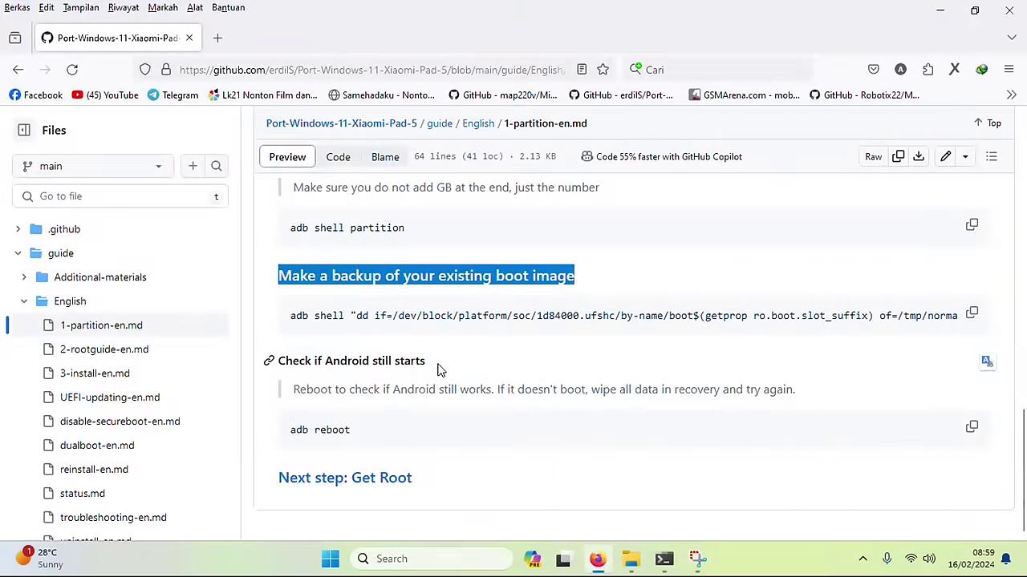
drag(437, 369, 277, 362)
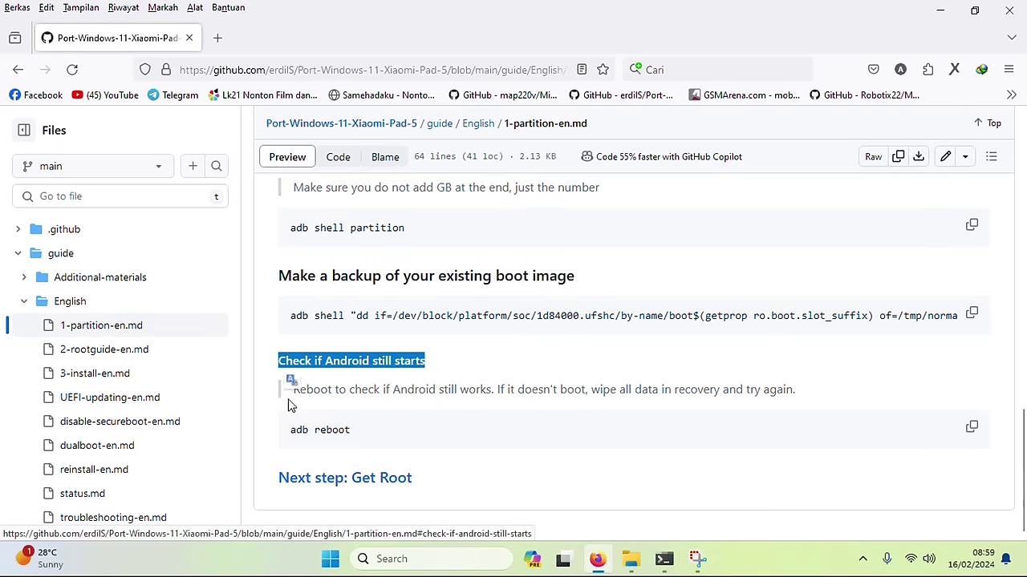
drag(290, 431, 745, 440)
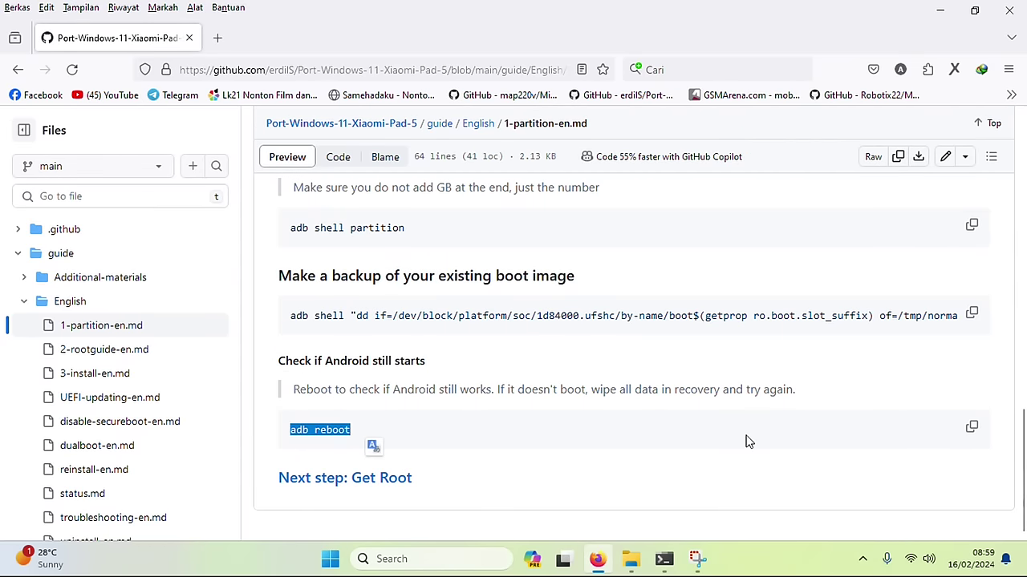
click(971, 427)
- Minimize Firefox, paste the copied command into the command prompt and run adb reboot
click(940, 11)
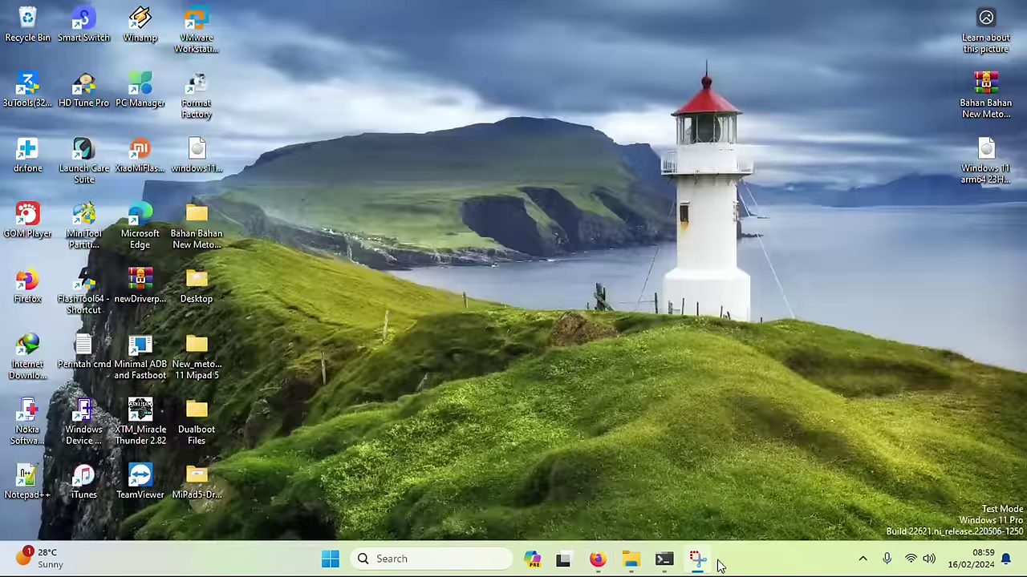
click(664, 559)
key(ctrl+v)
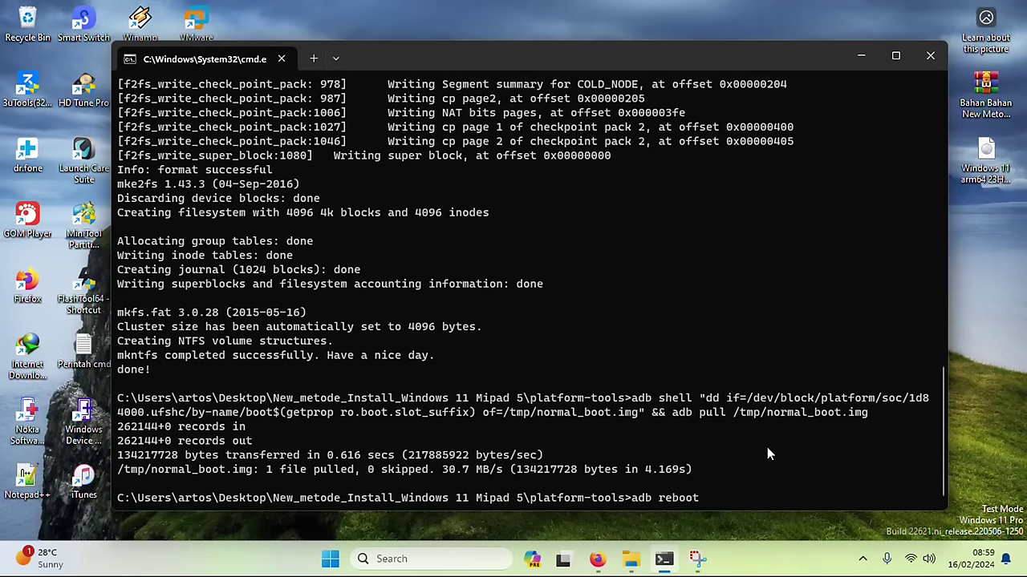
key(Return)
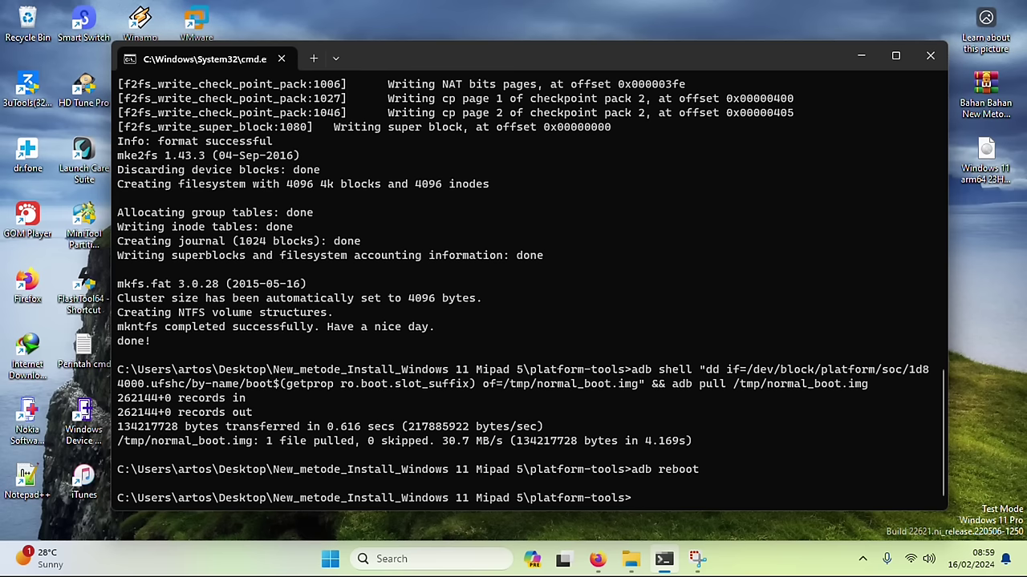